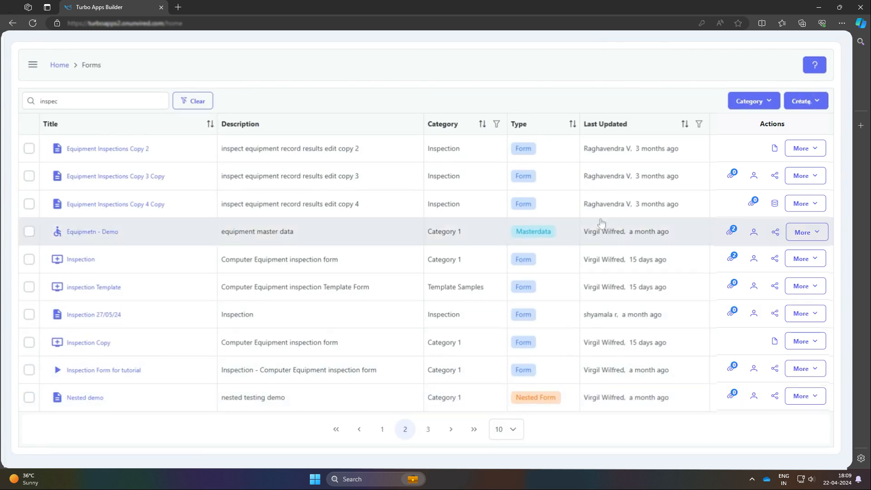
Step: Look through the pages of the forms list and of the Inspection form's flows
click(497, 124)
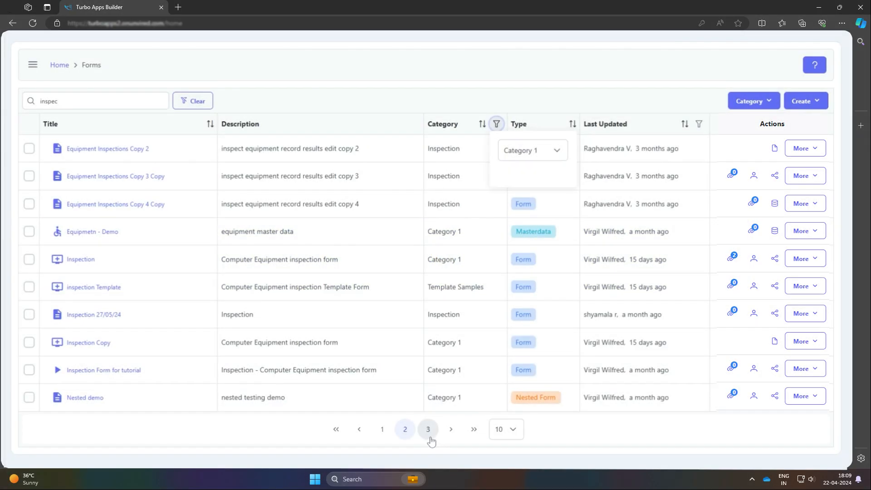
click(430, 435)
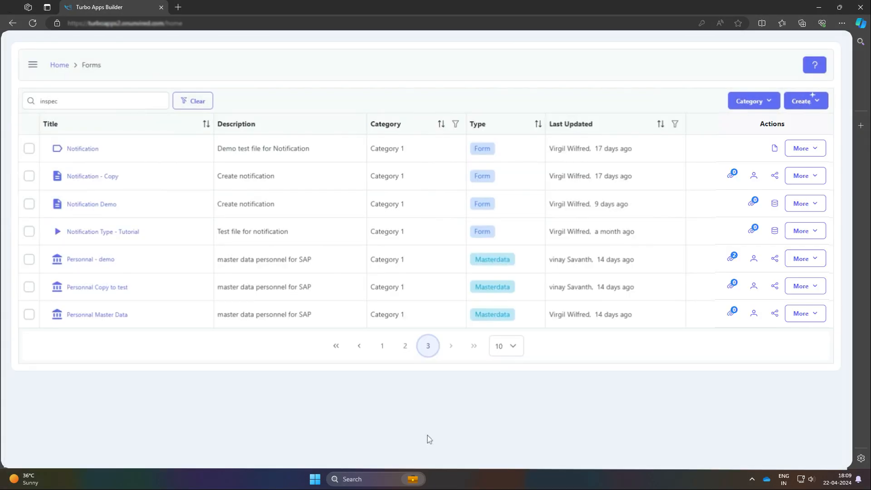
click(380, 347)
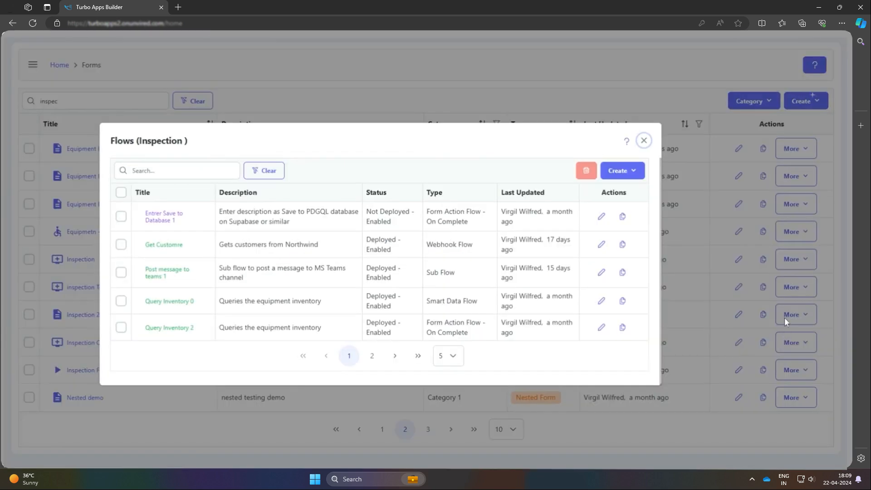
click(373, 355)
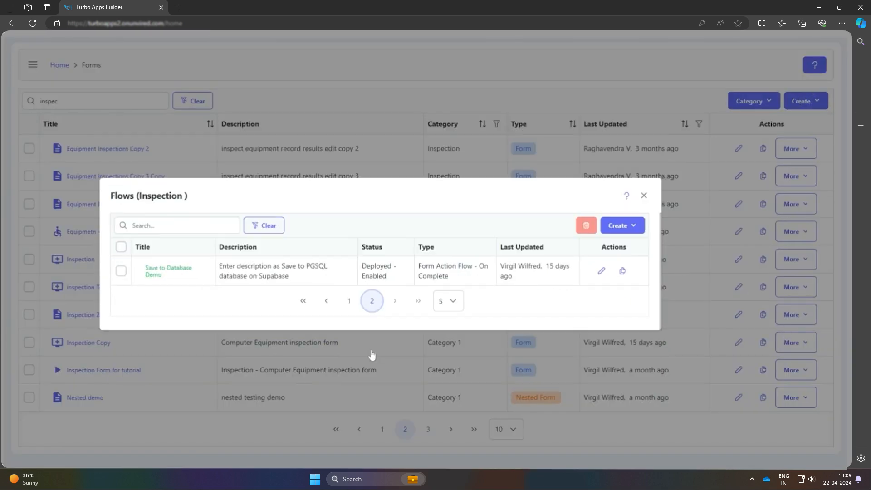
click(349, 301)
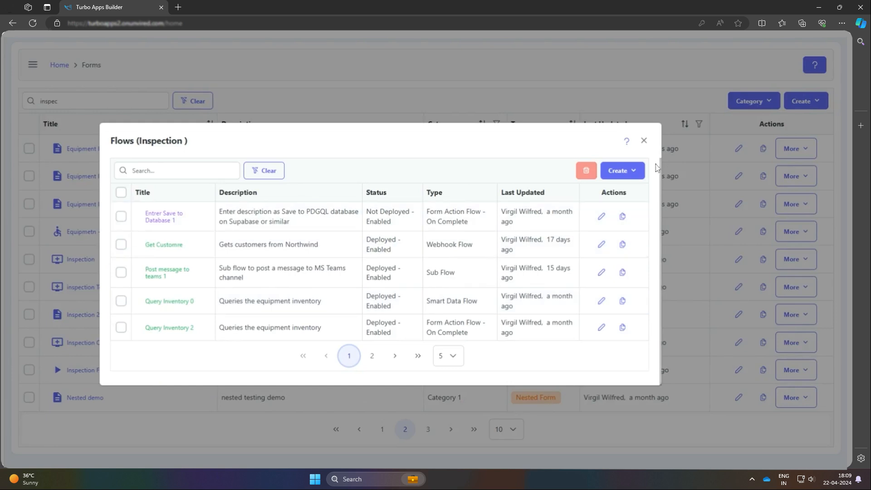
Step: Start a new webhook flow for the Inspection form, titled "Teams Chatbot" and described as "Query Inventory"
click(623, 172)
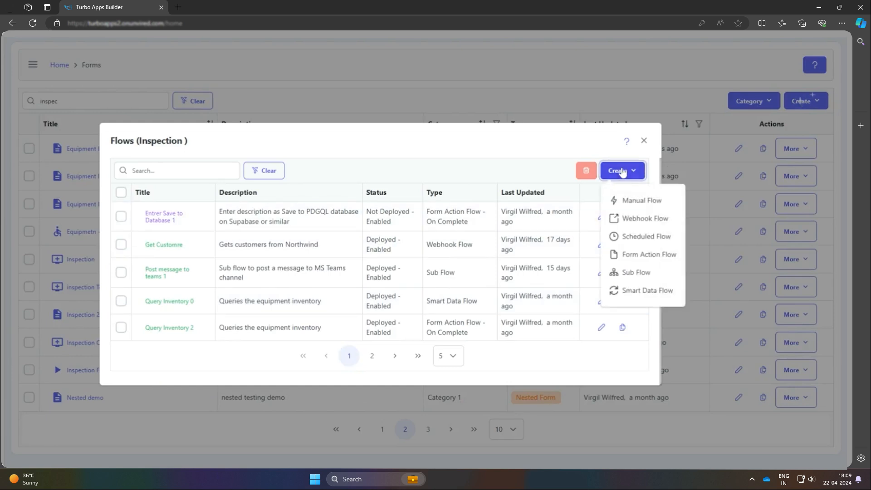
click(646, 220)
click(278, 275)
text(Teams Chatbot)
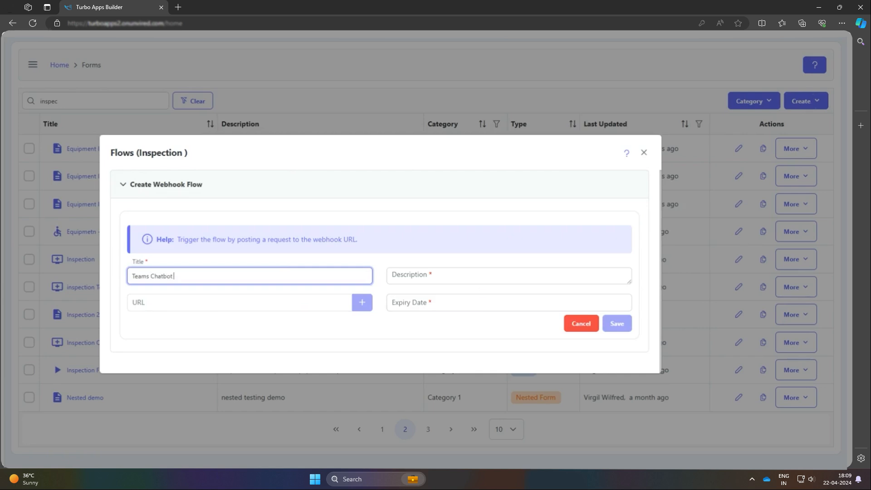
click(475, 277)
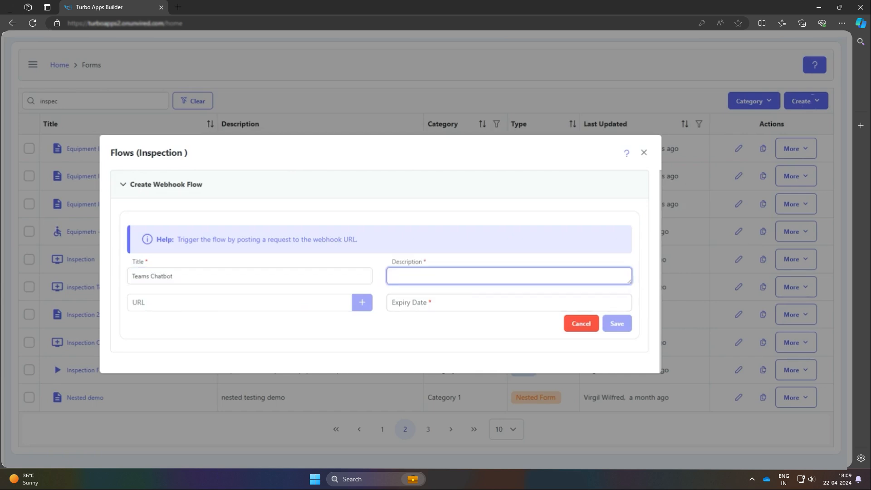
text(Query Inventory)
Step: Set the webhook flow's expiry date to 10/01/2024 and save the flow
click(509, 302)
click(618, 119)
click(618, 120)
click(618, 120)
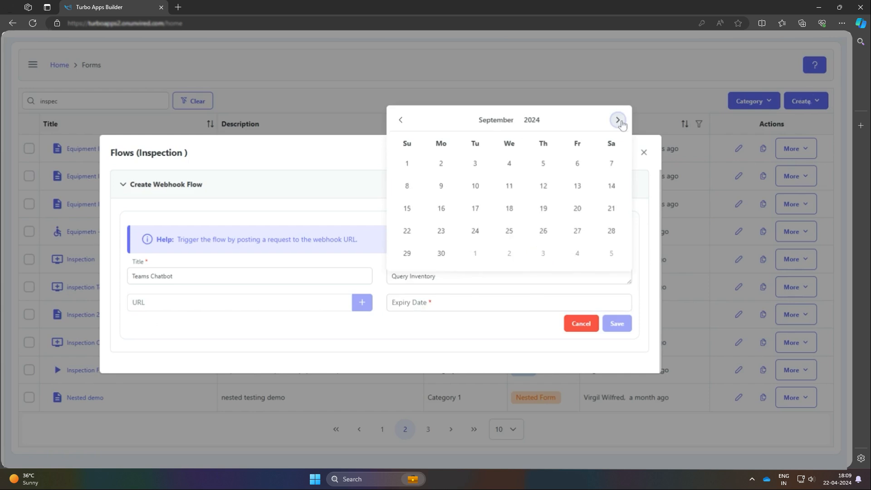
click(618, 120)
click(475, 163)
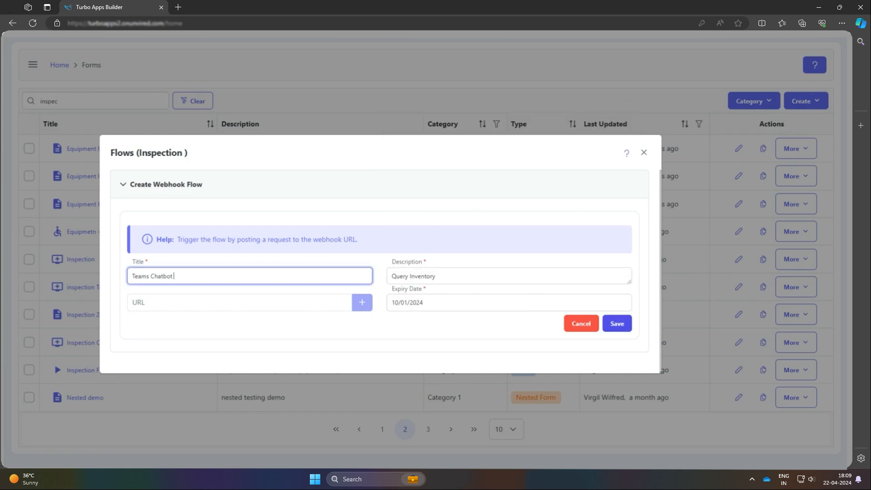
click(637, 344)
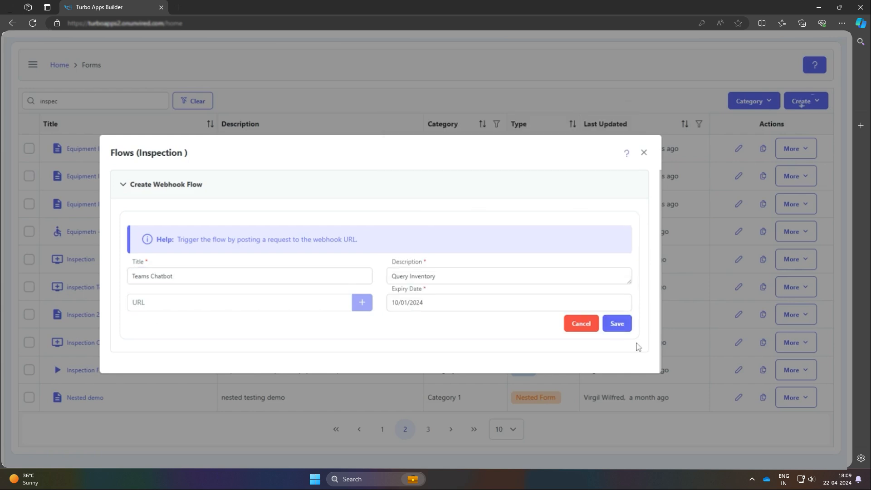
click(619, 324)
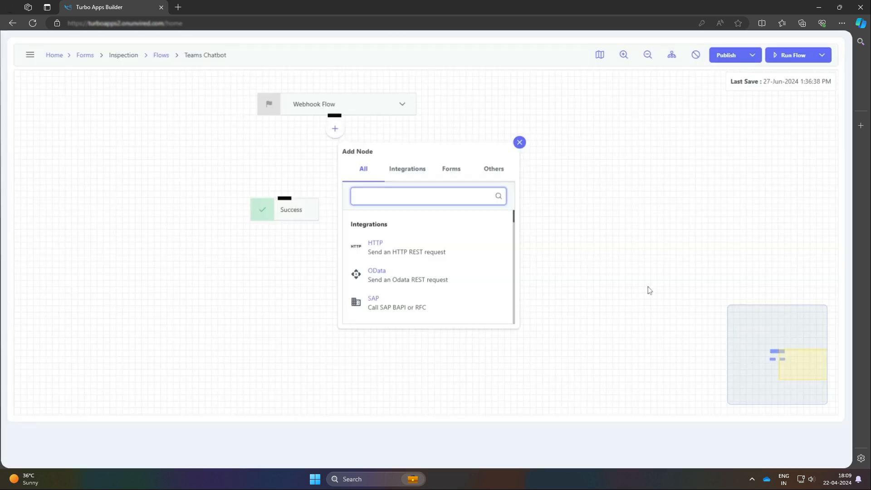
Step: Return to the Inspection form's flows, copy the Teams Chatbot flow's webhook URL and update the flow
click(161, 55)
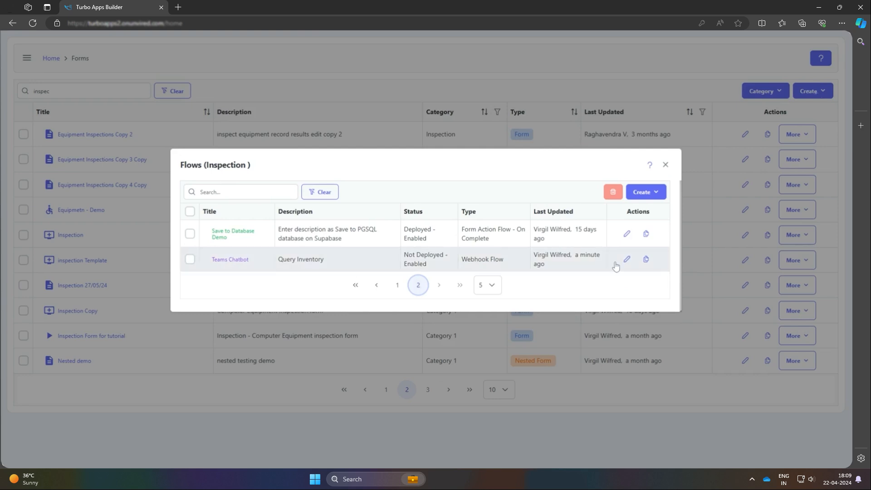
click(627, 260)
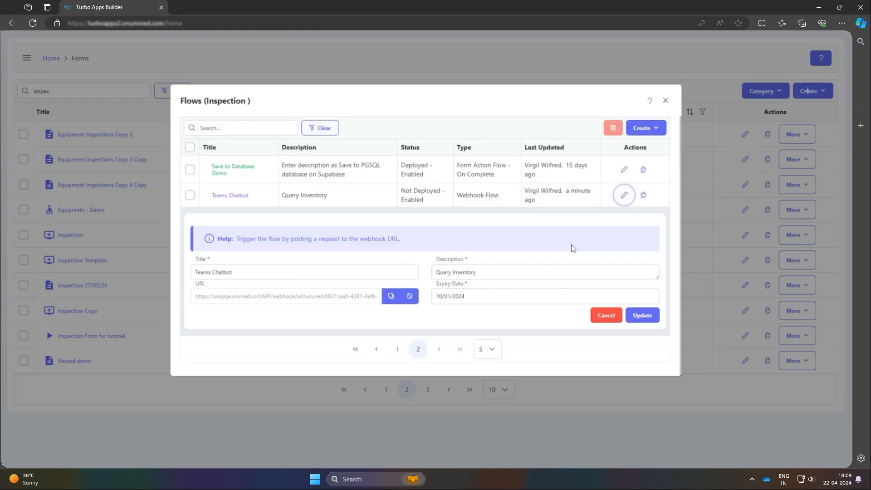
click(391, 298)
click(634, 317)
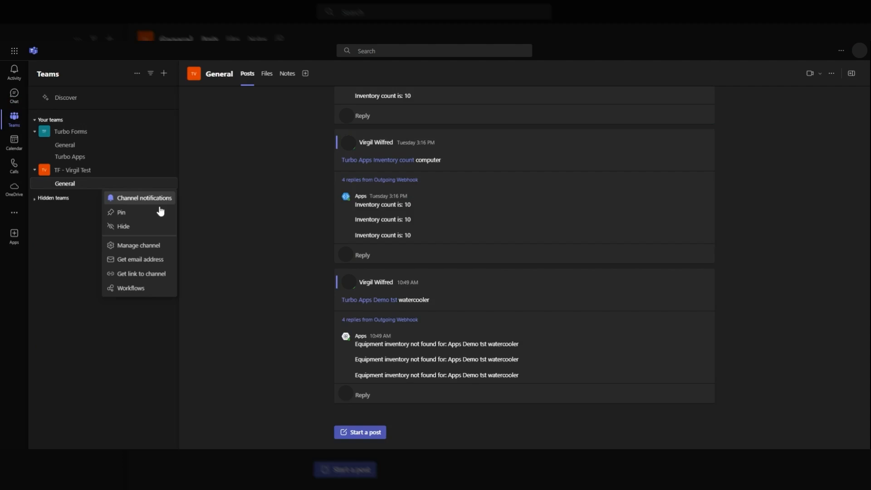
Step: Switch to Microsoft Teams and open the app management page of the test team that contains the selected General channel
click(164, 248)
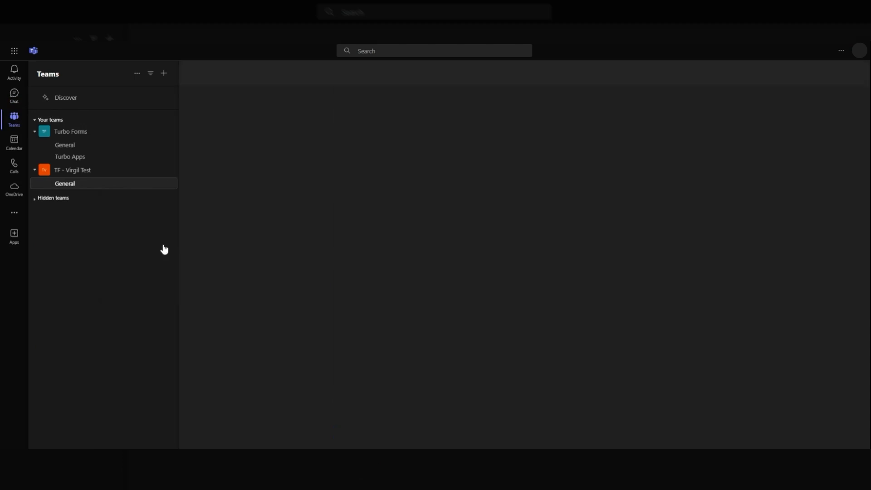
click(161, 171)
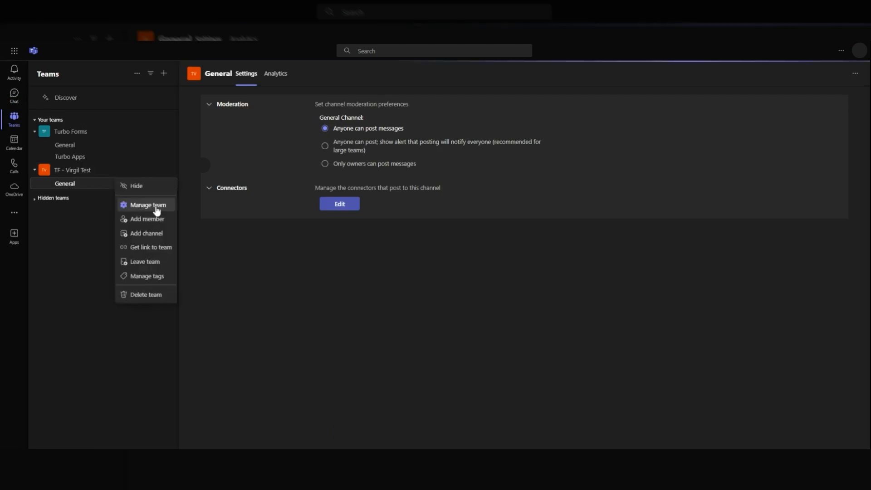
click(157, 207)
click(440, 77)
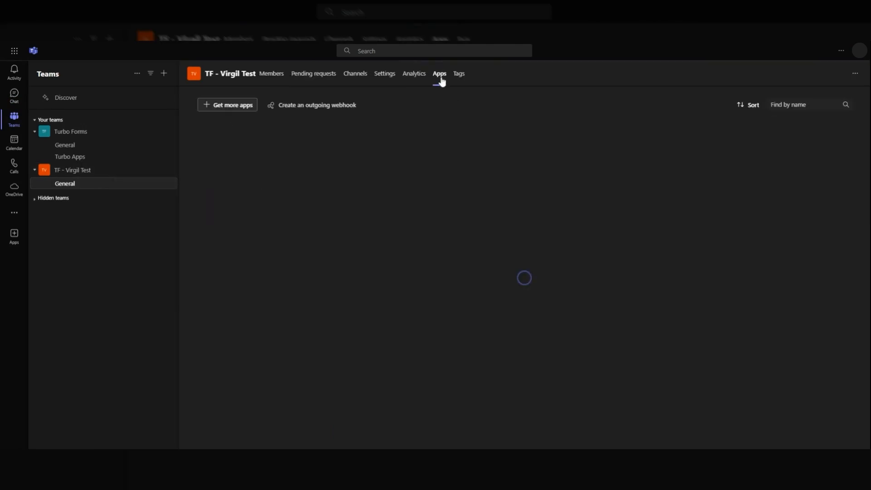
Step: Create an outgoing webhook named "Turbo Apps" with the copied flow URL as callback and the description "Query inventor"
click(290, 107)
click(435, 216)
text(Turbo Apps)
click(328, 243)
key(ctrl+v)
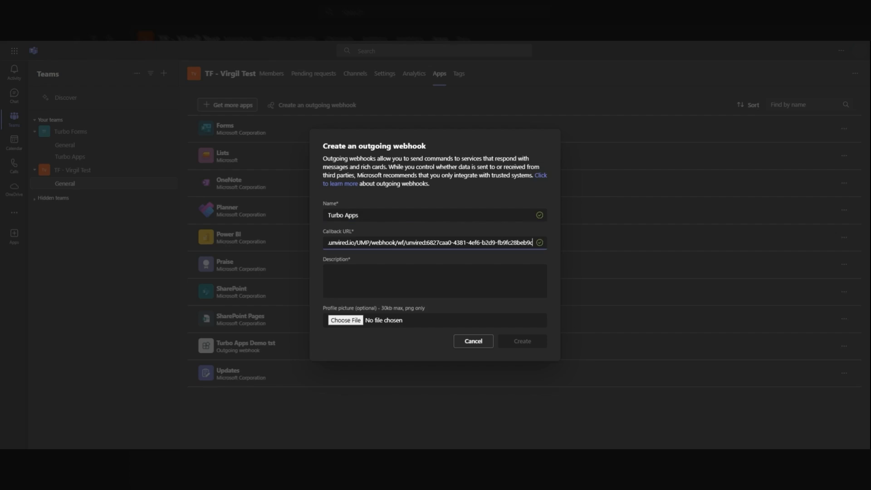
key(Tab)
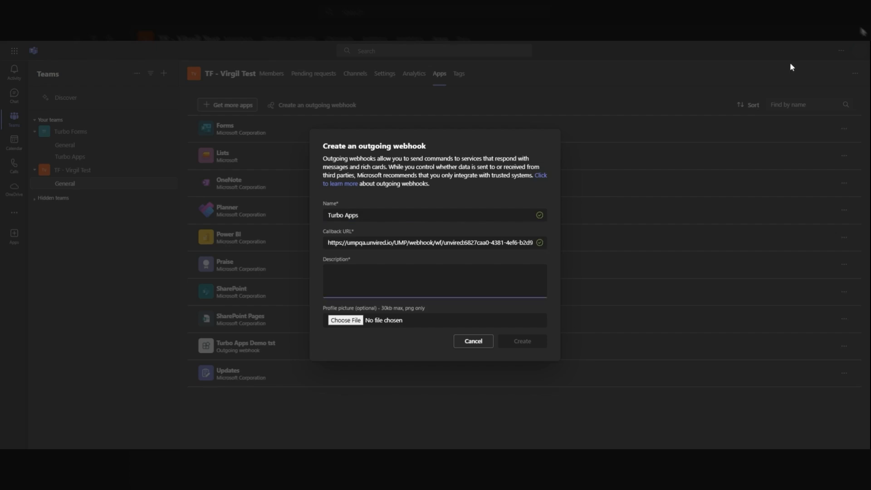
text(Query inventor)
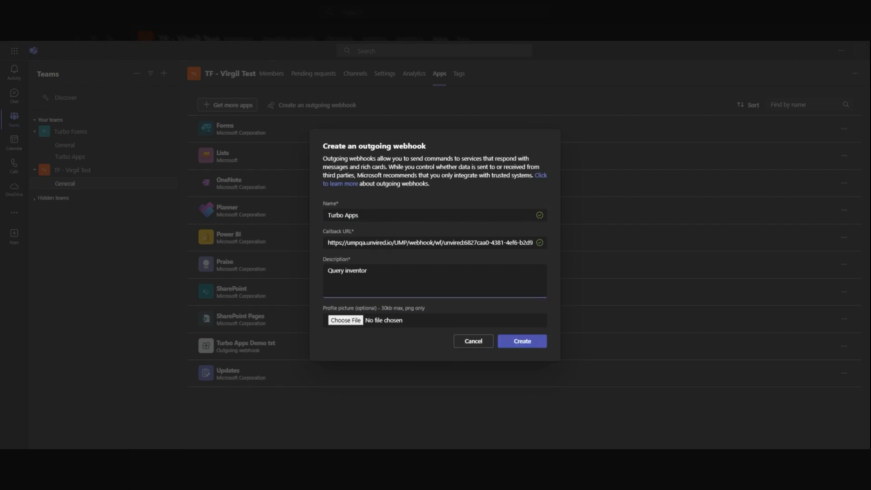
click(528, 342)
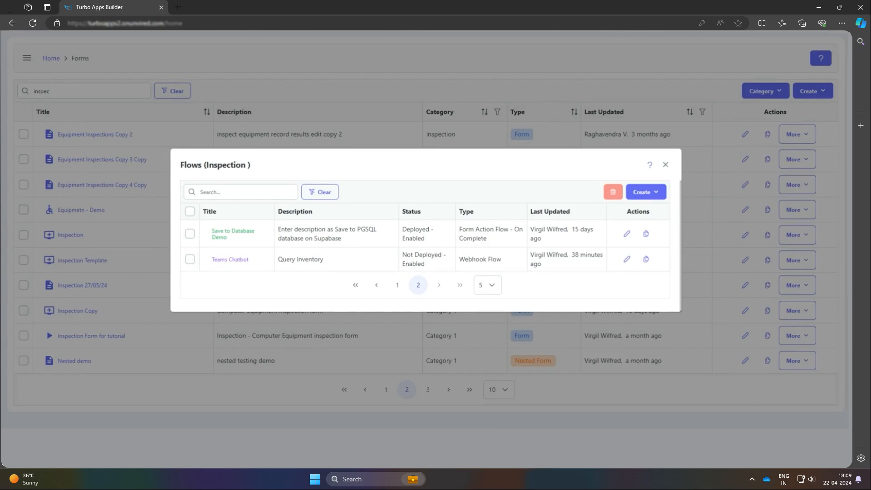
Step: Switch to Turbo Apps Builder, open the Teams Chatbot flow and add a JSON Parser node after Webhook Flow
click(337, 260)
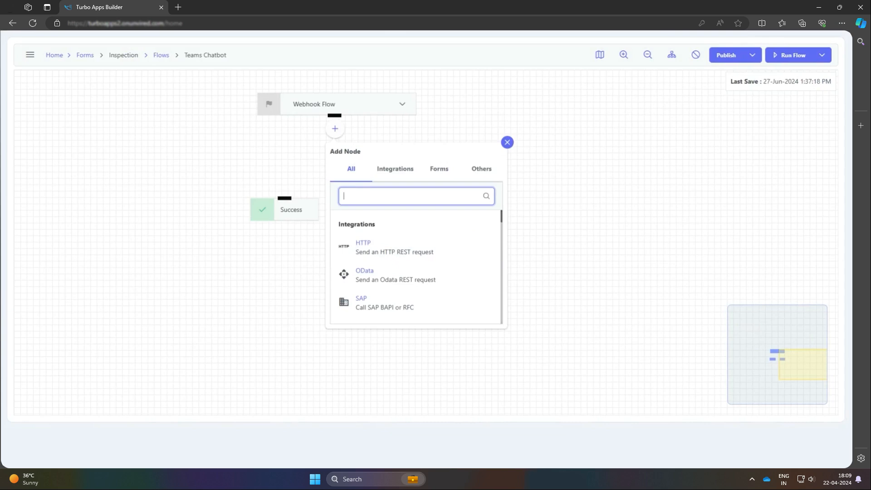
click(547, 31)
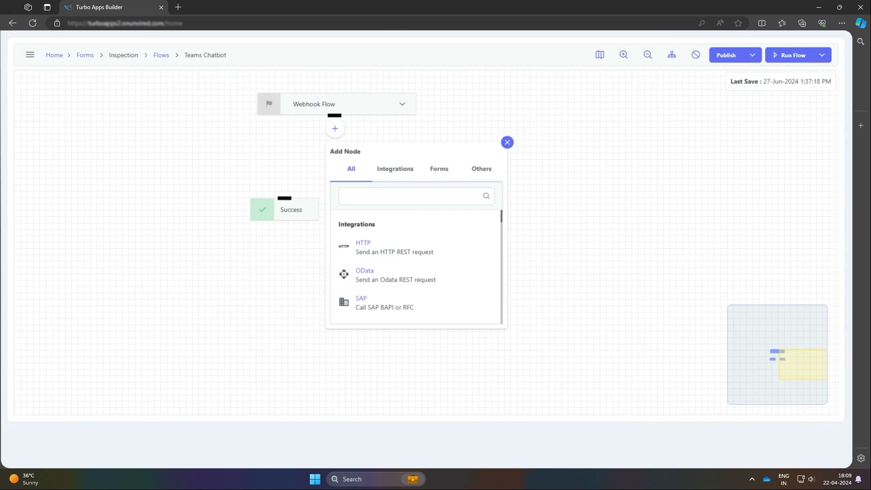
click(412, 196)
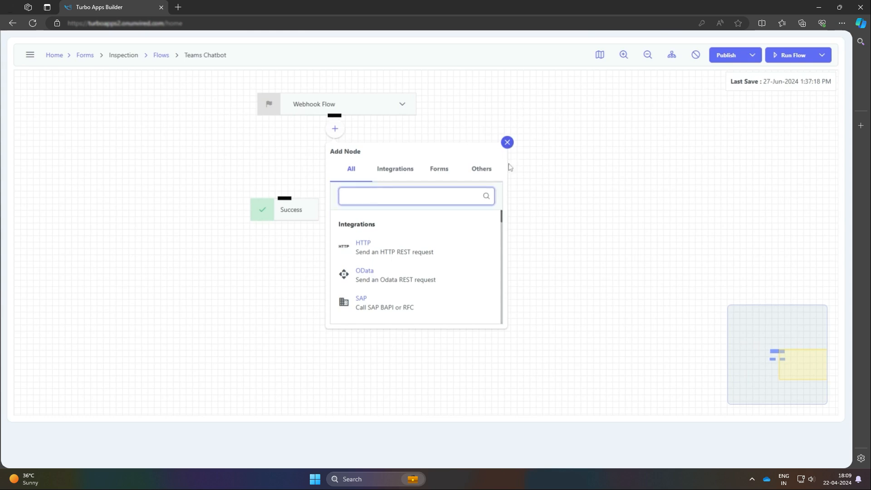
text(js)
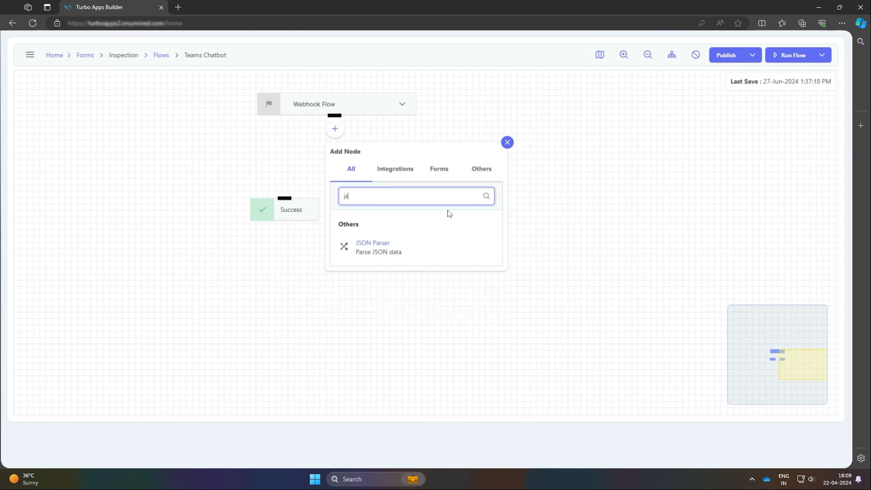
click(432, 247)
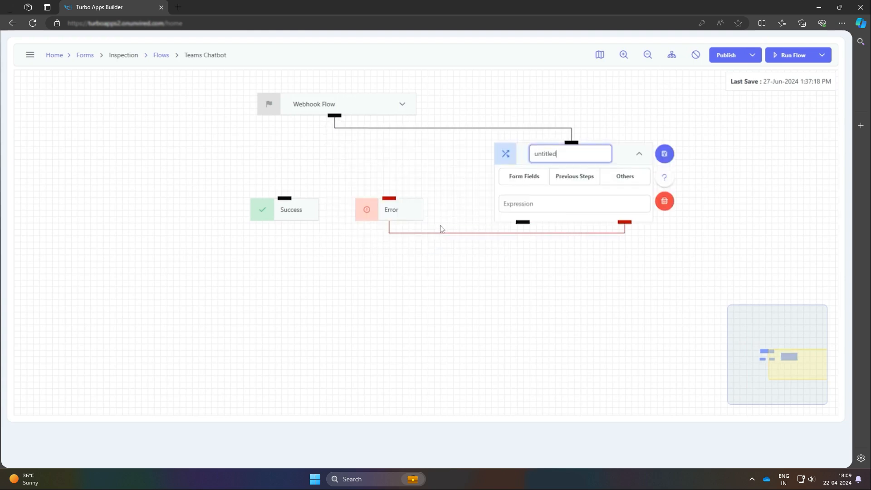
Step: Name the JSON Parser node "Extract Equipment" and map its field to Flow Input
key(ctrl+a)
key(ctrl+v)
click(536, 35)
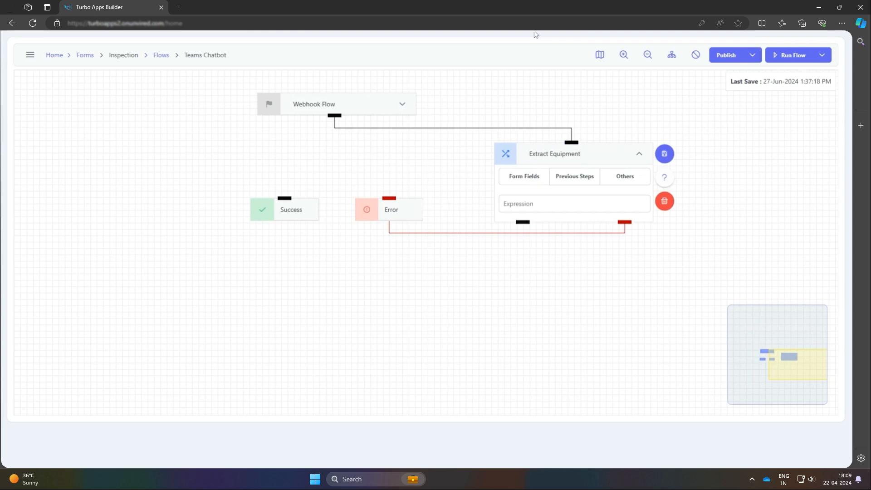
click(639, 188)
click(632, 205)
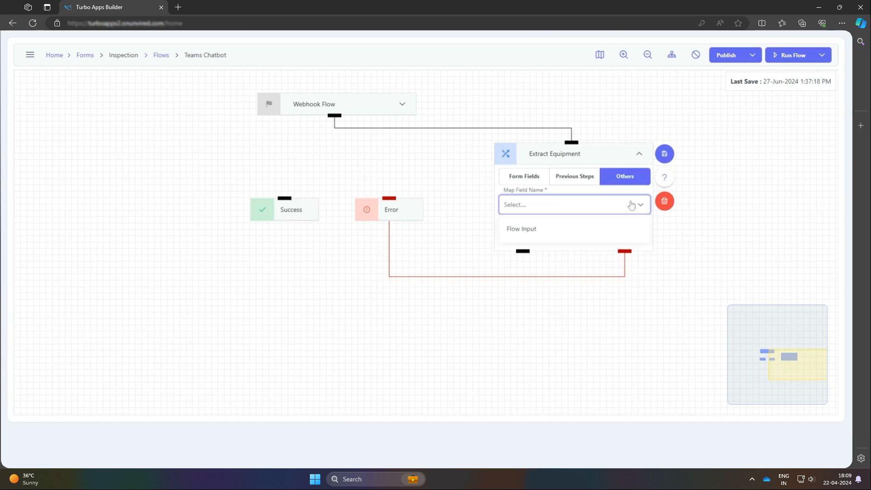
click(602, 236)
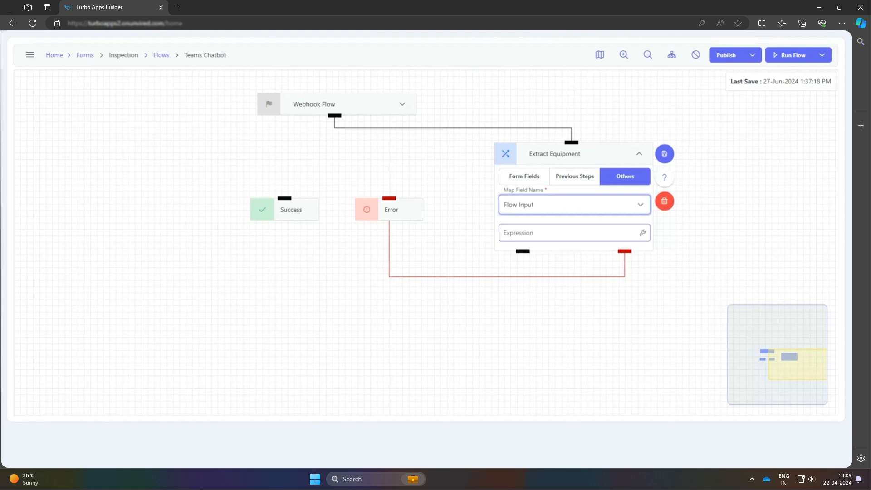
Step: Set Extract Equipment's expression to $trim($replace($substringBefore($substringAfter($.postbody.text, "</at>"), "</p>"), "&nbsp;", " ")), save the node and place it beneath Webhook Flow
click(643, 235)
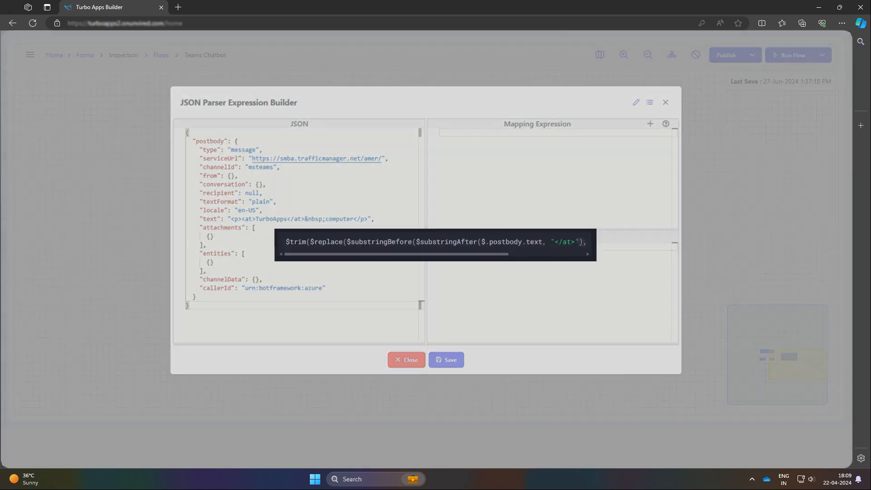
key(ctrl+v)
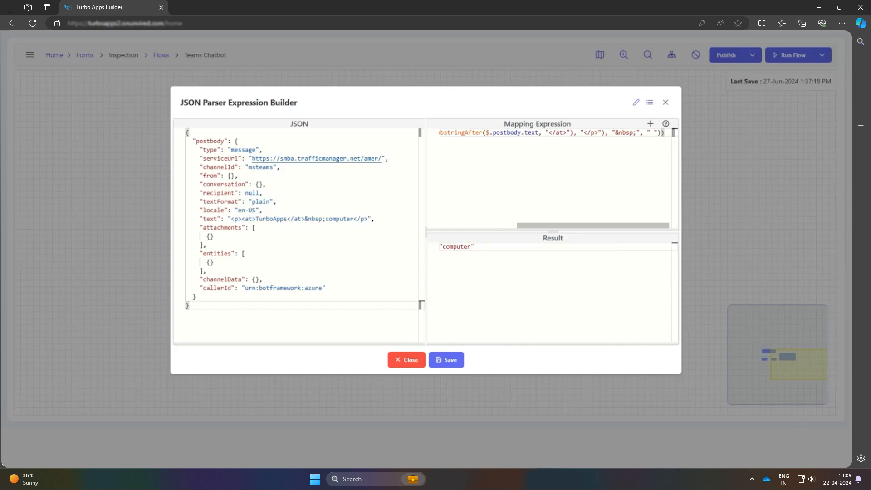
click(439, 366)
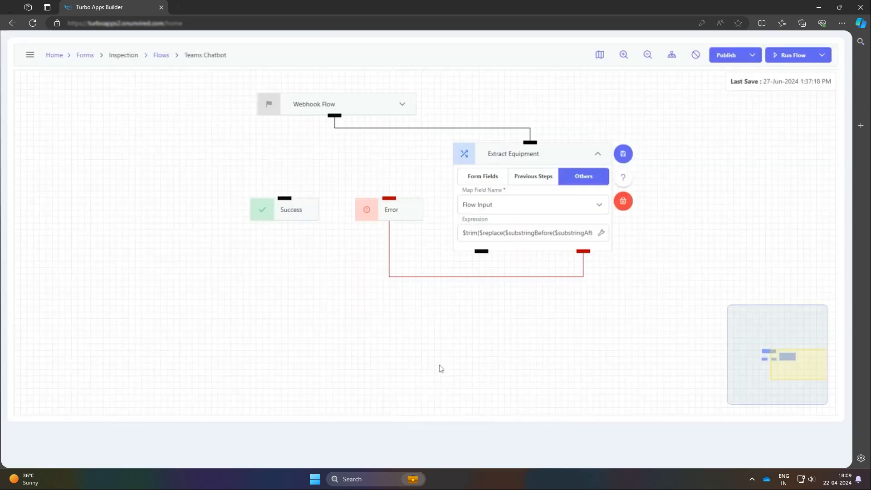
click(624, 154)
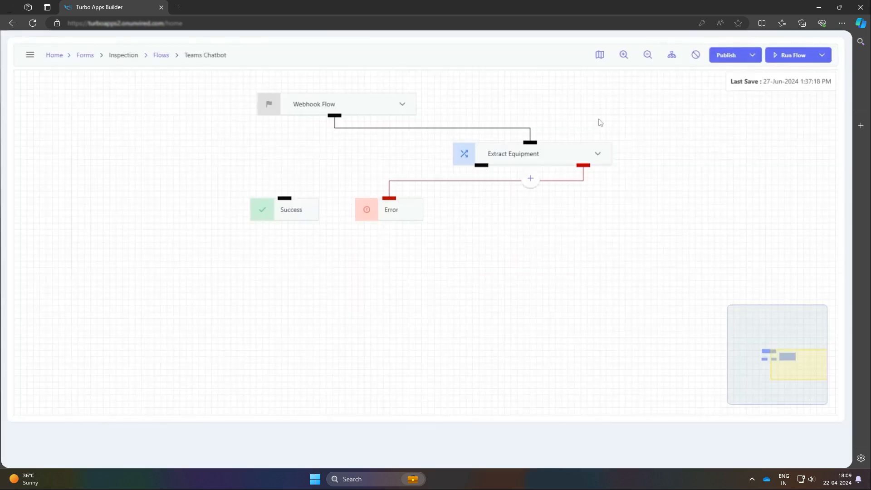
drag(571, 157, 373, 153)
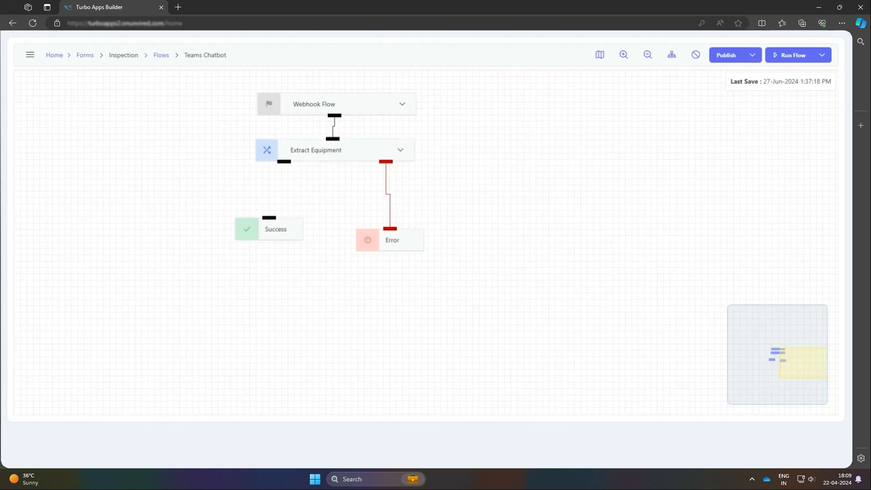
Step: Add a master data Read Rows node after Extract Equipment and name it "Read Inventory"
click(333, 174)
text(rea)
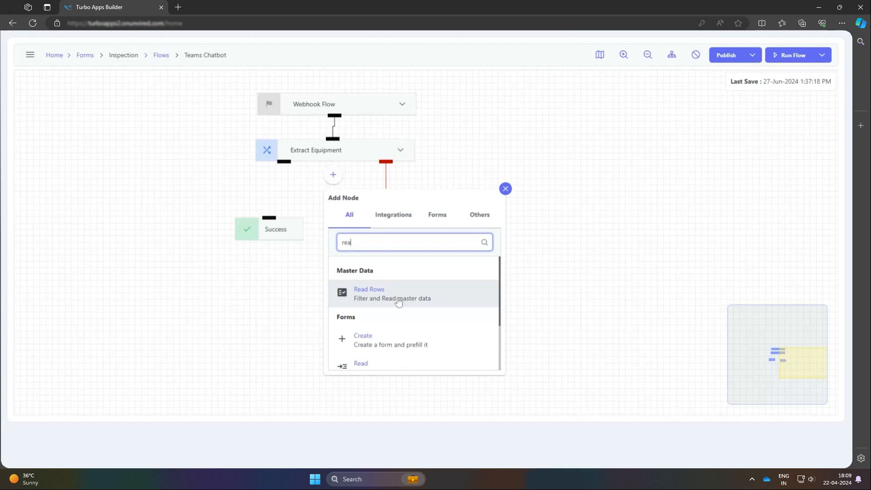
click(398, 303)
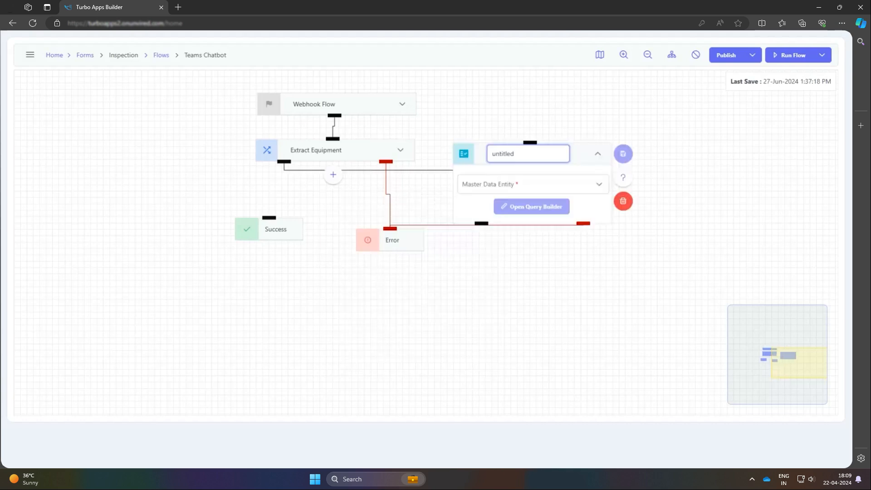
key(ctrl+a)
text(Read Inventory)
Step: Set Read Inventory's Master Data Entity to equipmentinventory and shift the node closer to Extract Equipment
click(579, 190)
click(578, 190)
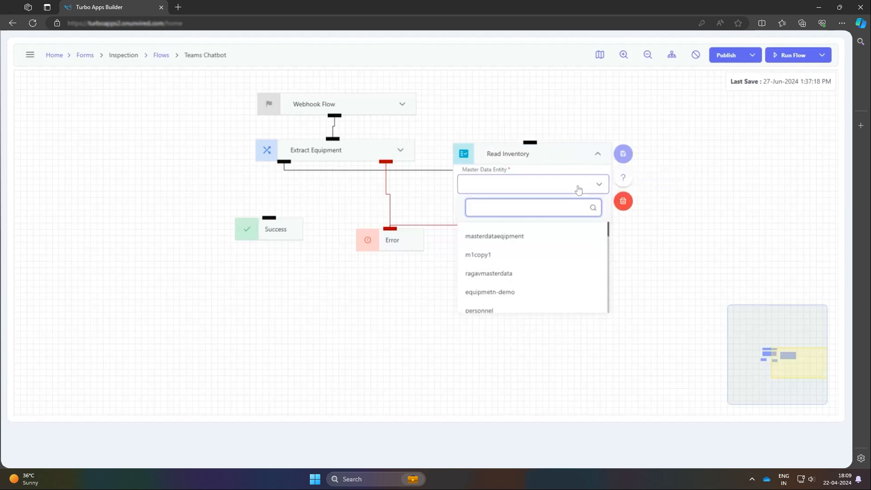
scroll(526, 276, down, 3)
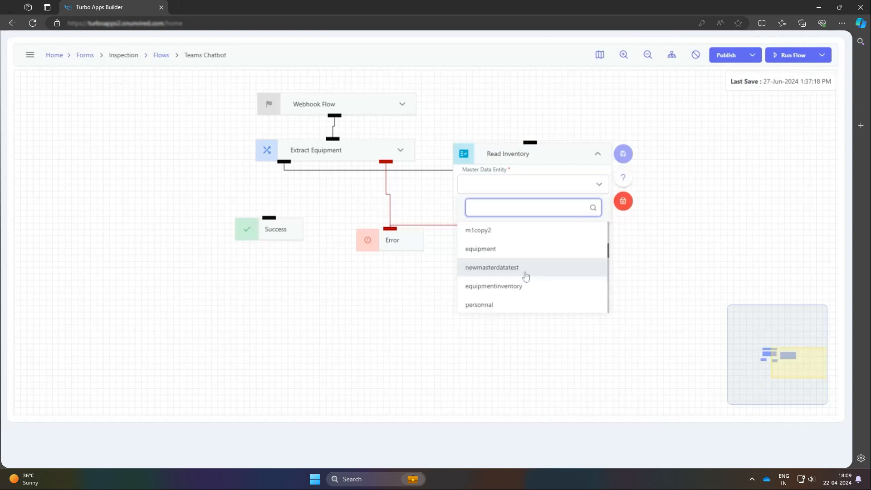
click(529, 287)
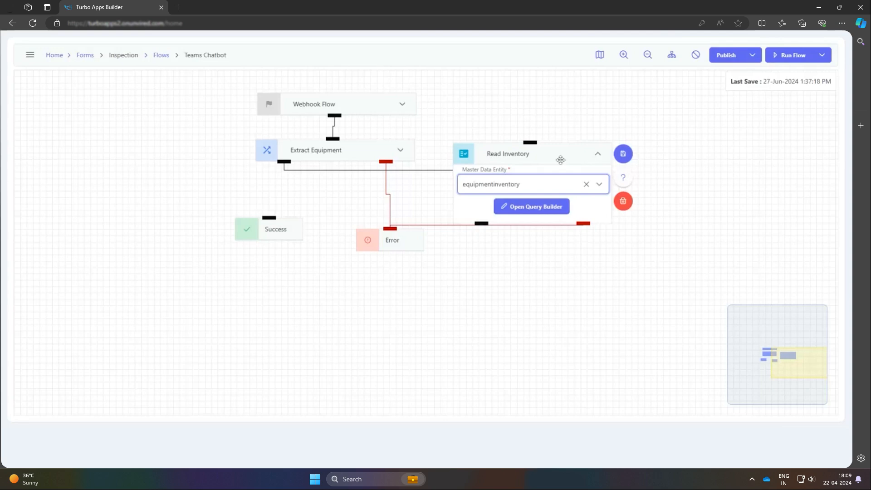
drag(561, 160, 532, 162)
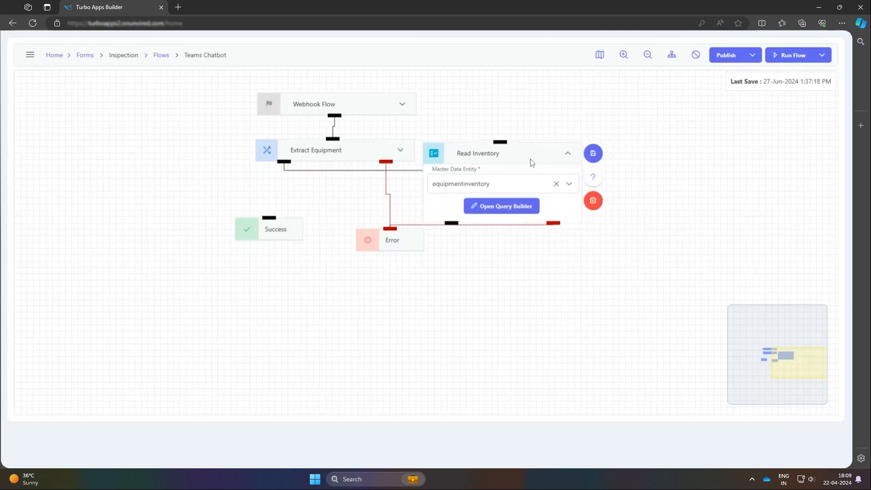
Step: Add a query condition to Read Inventory on the Equipment ID field with the Contains operator
click(516, 212)
click(621, 235)
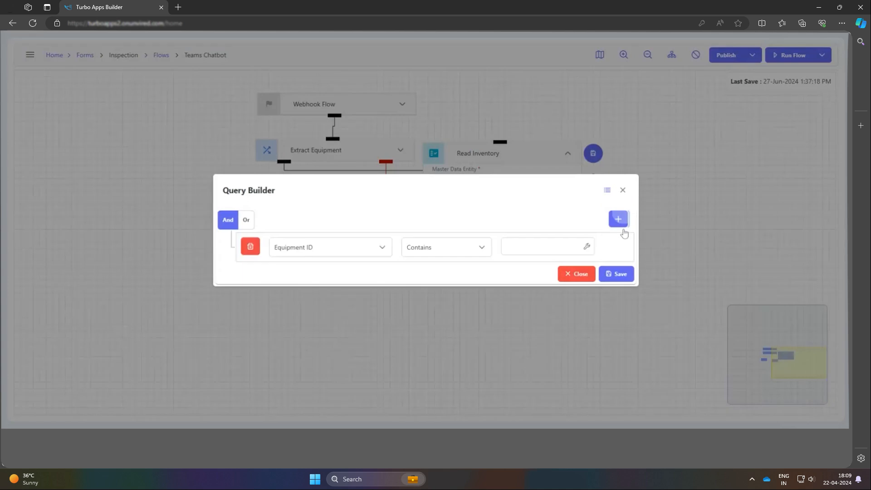
click(338, 257)
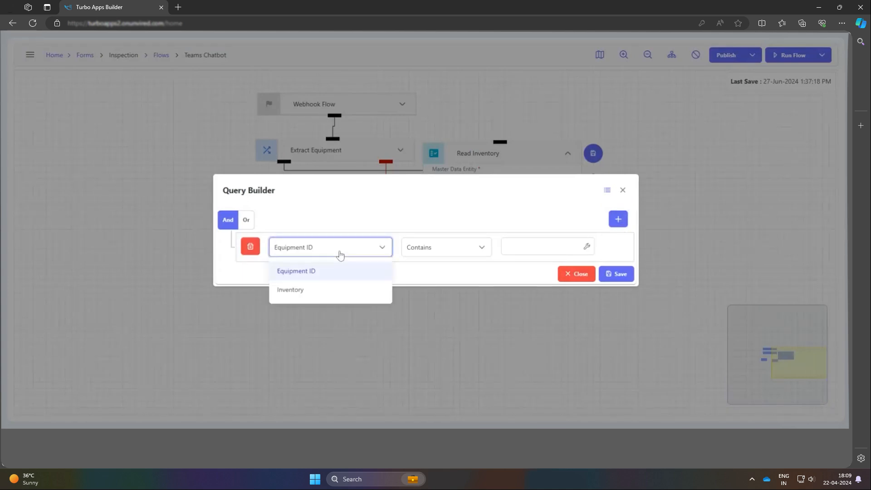
click(354, 276)
click(457, 253)
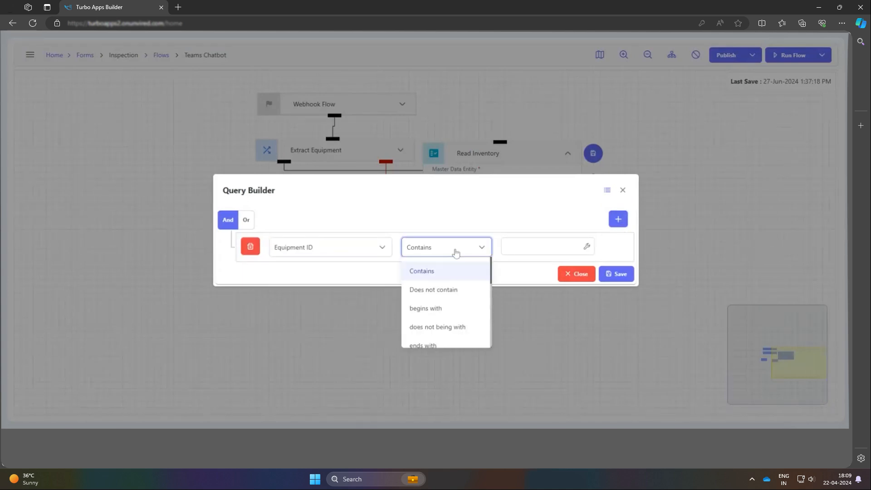
key(Down)
key(Down)
key(Down)
key(Down)
scroll(457, 332, down, 1)
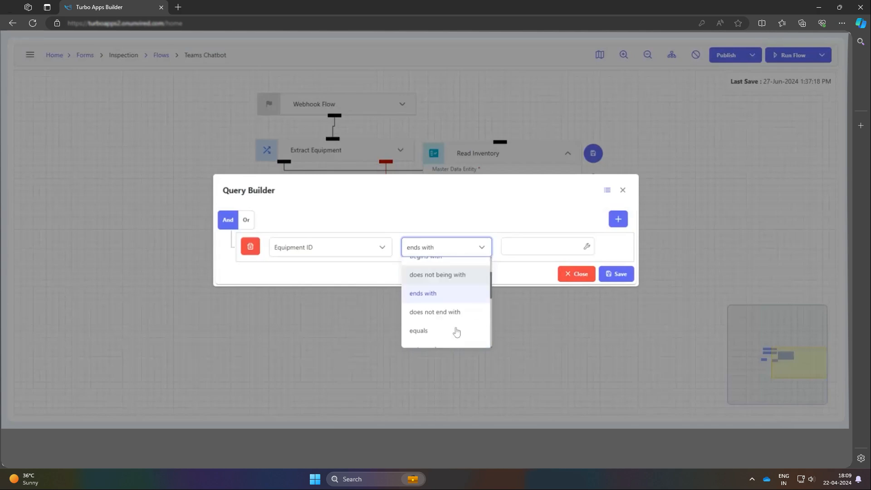
click(457, 332)
click(456, 249)
click(454, 270)
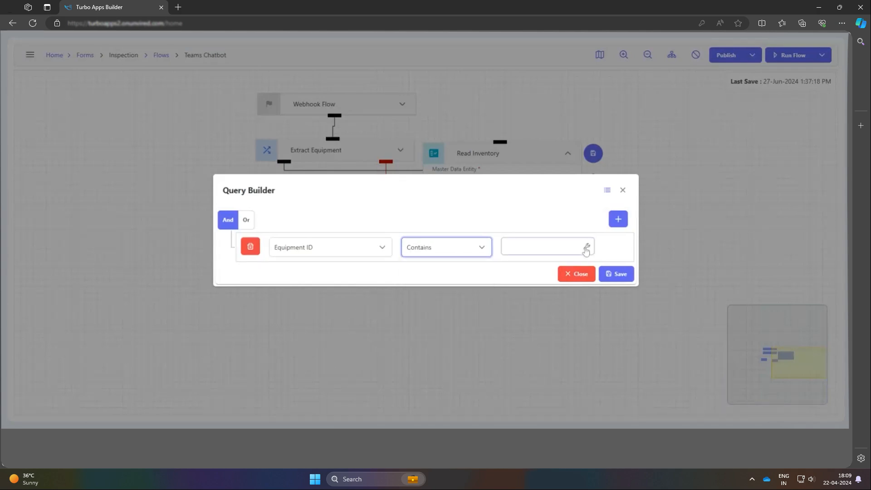
Step: Set the condition's value to the extractequipment Result expression and save the query
click(586, 249)
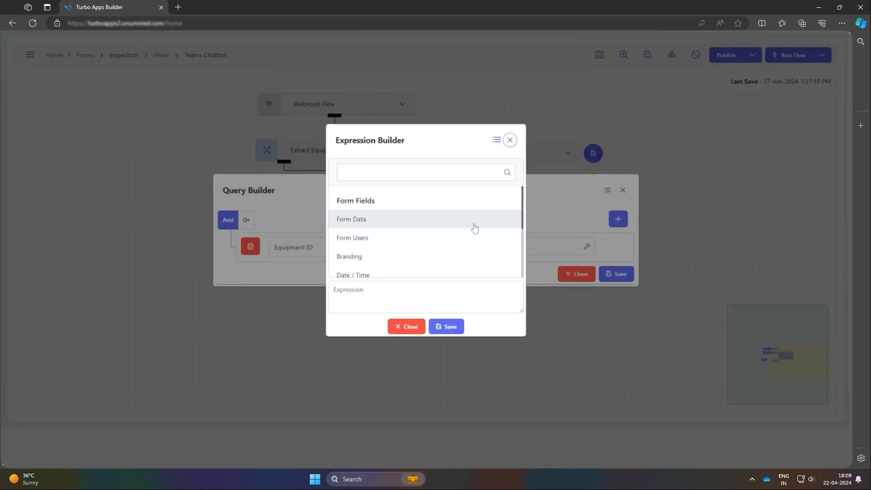
scroll(476, 228, down, 5)
scroll(438, 234, down, 1)
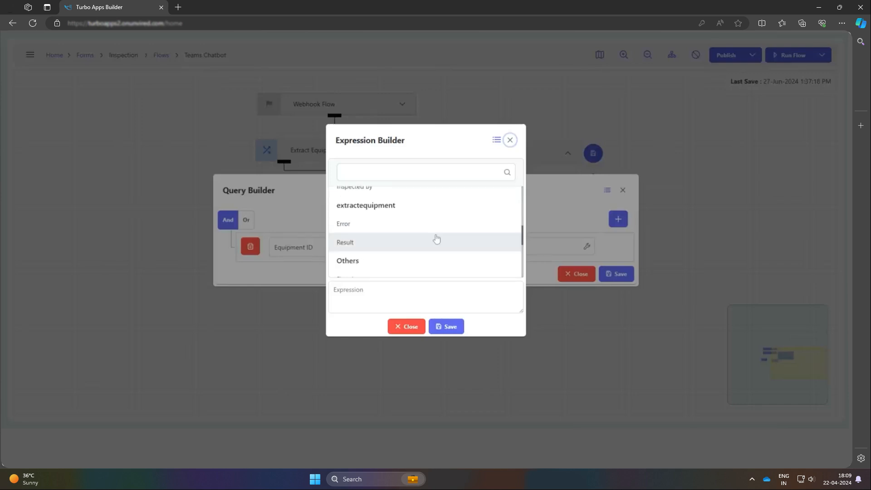
click(437, 241)
click(447, 327)
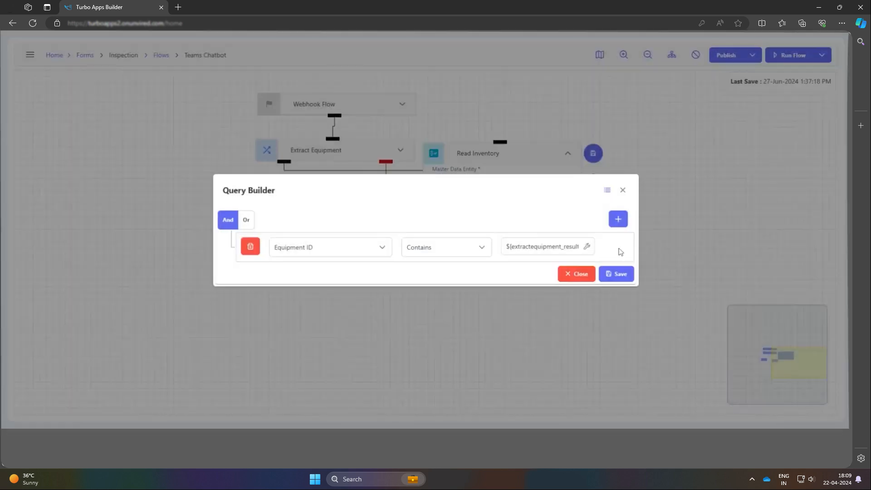
click(616, 274)
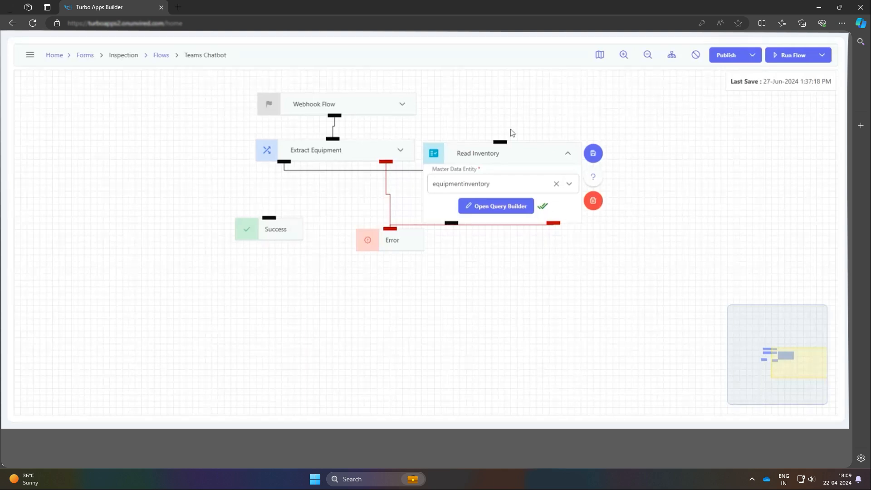
Step: Save the Read Inventory node and place it beneath Extract Equipment, with Success and Error moved lower on the canvas
click(593, 154)
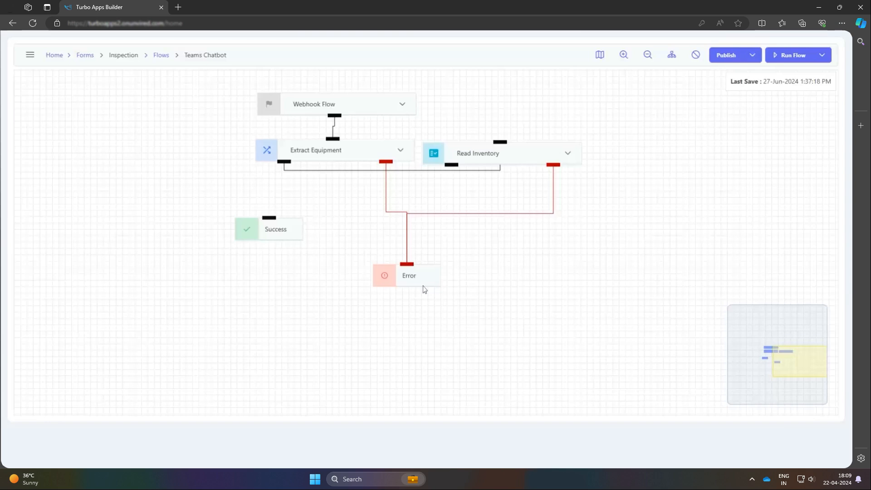
drag(423, 286, 429, 299)
drag(288, 226, 267, 292)
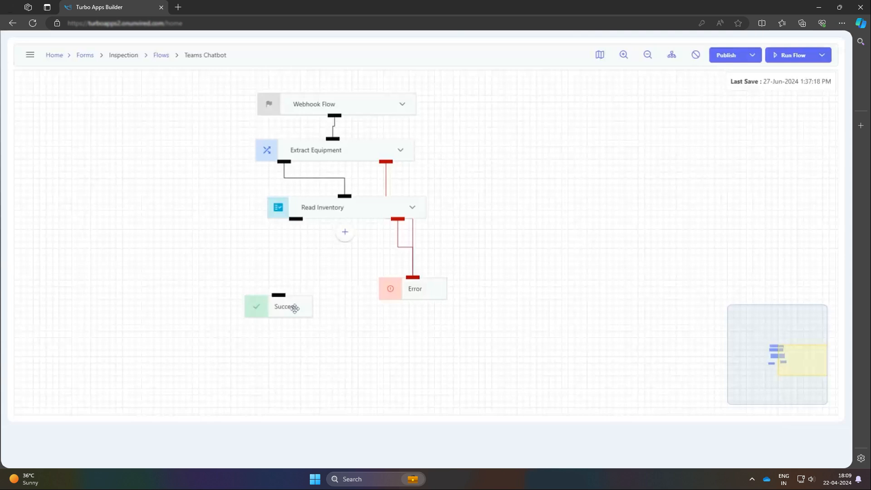
Step: Add a JSON Parser node after Read Inventory and name it "Prepare Teams Message"
click(345, 233)
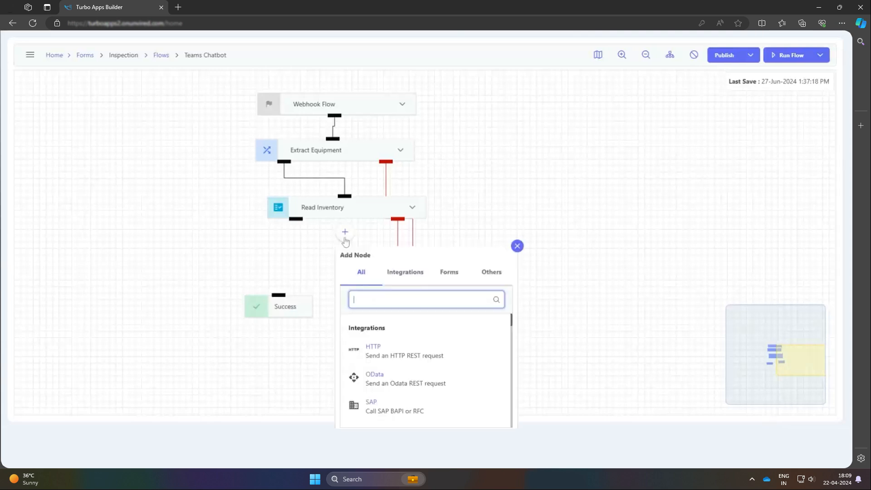
text(js)
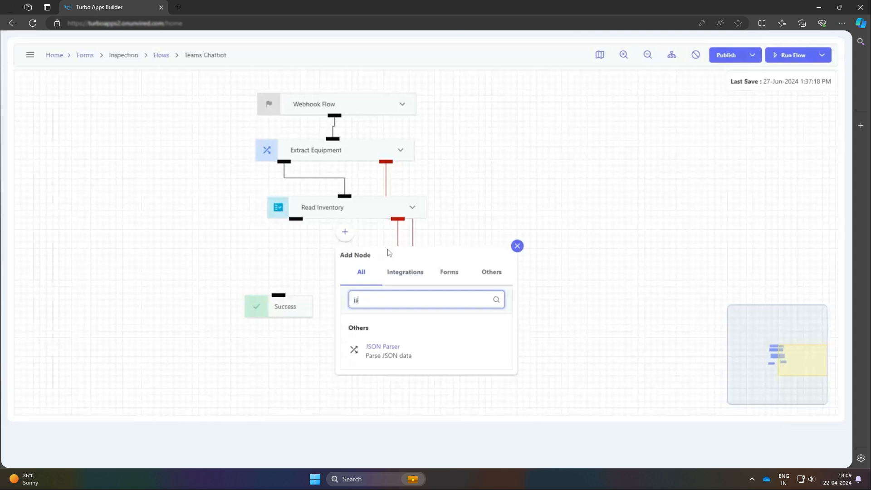
click(401, 354)
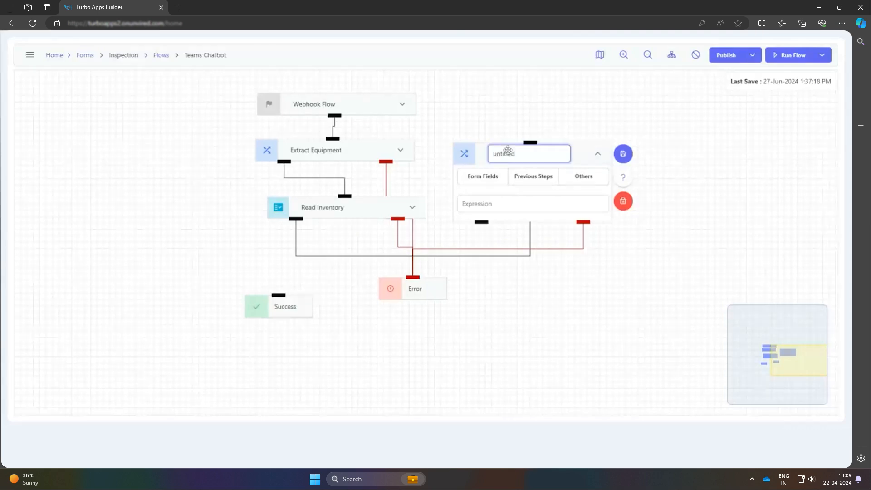
key(ctrl+a)
text(Prepare Teams Message)
key(Return)
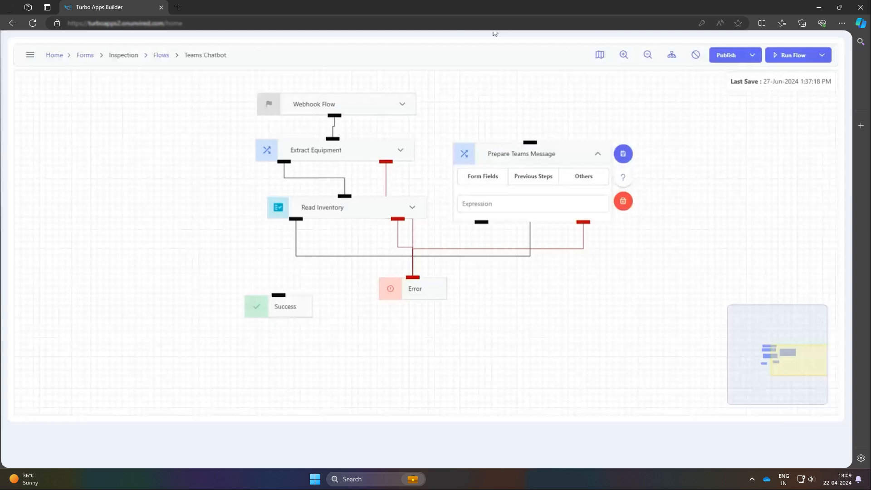
Step: Map Prepare Teams Message to the previous step's readinventory Result and move the node lower on the canvas
click(540, 177)
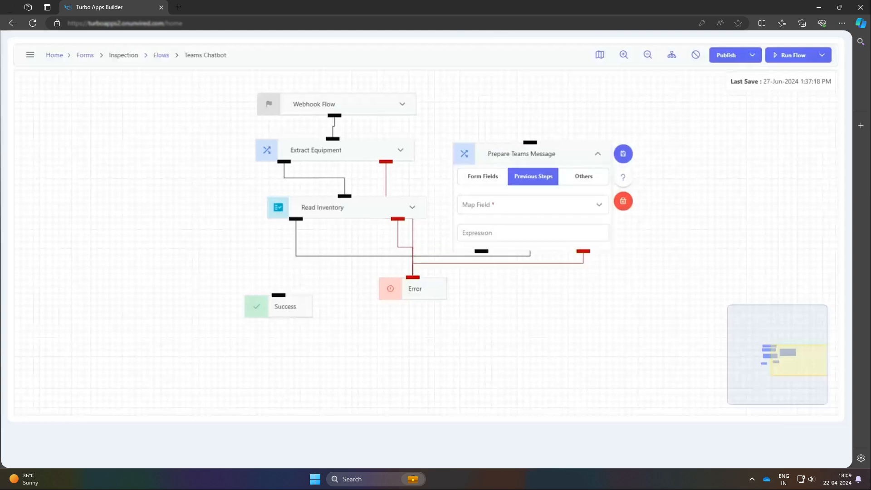
click(580, 211)
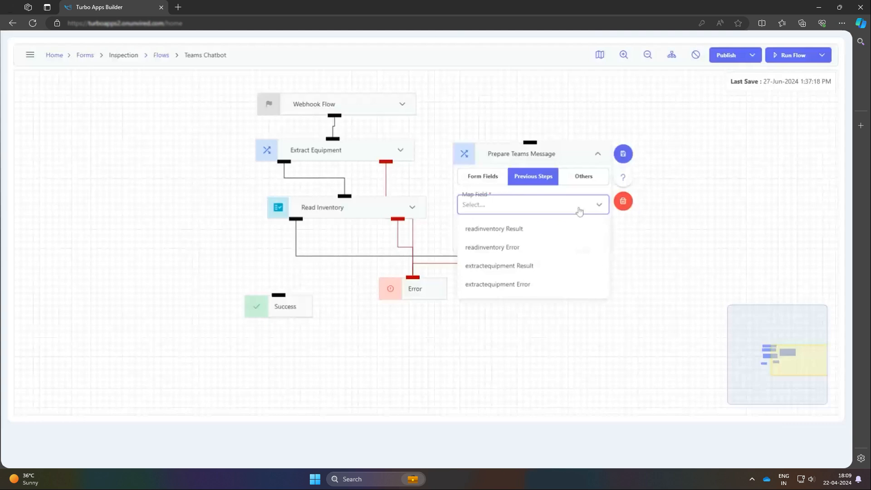
click(576, 227)
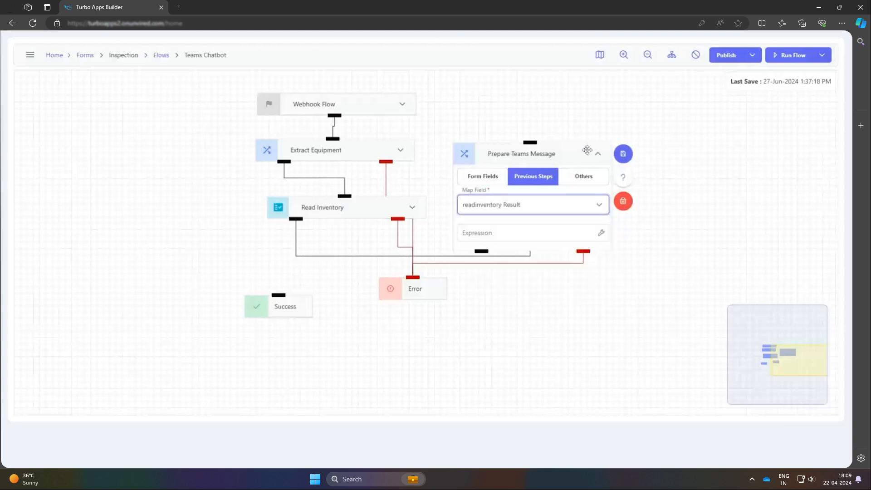
drag(587, 151, 589, 227)
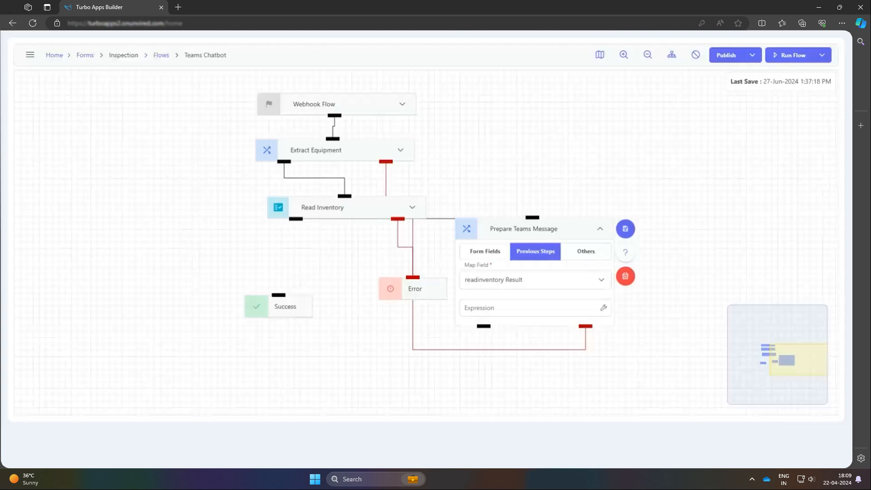
Step: Enter sample JSON (equipmentId "computer", submit true, inventory 10), paste the expression returning the inventory count or not-found text, and save Prepare Teams Message
click(604, 308)
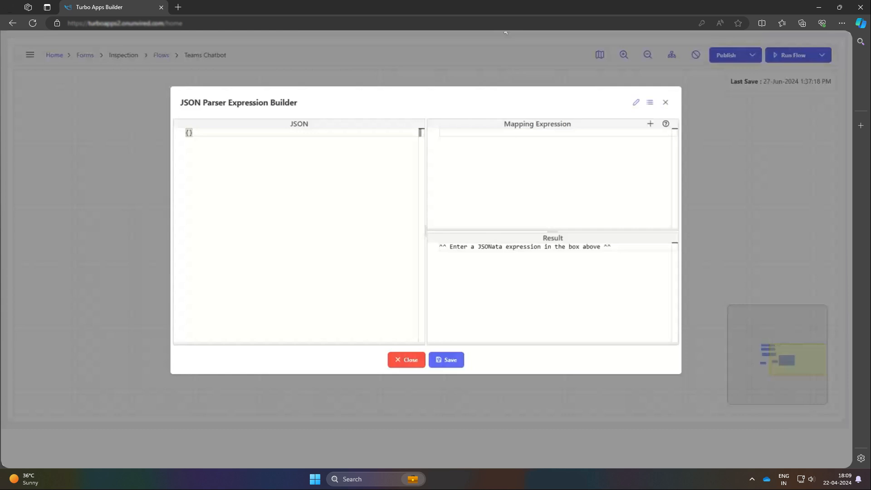
text({   "data": [     {       "equipmentId": "computer",       "submit": true,       "inventory": 10     }   ] })
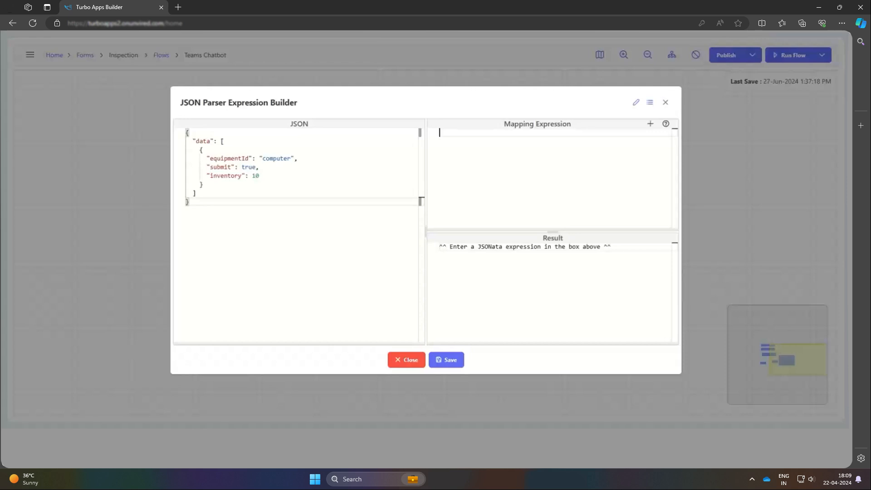
key(ctrl+v)
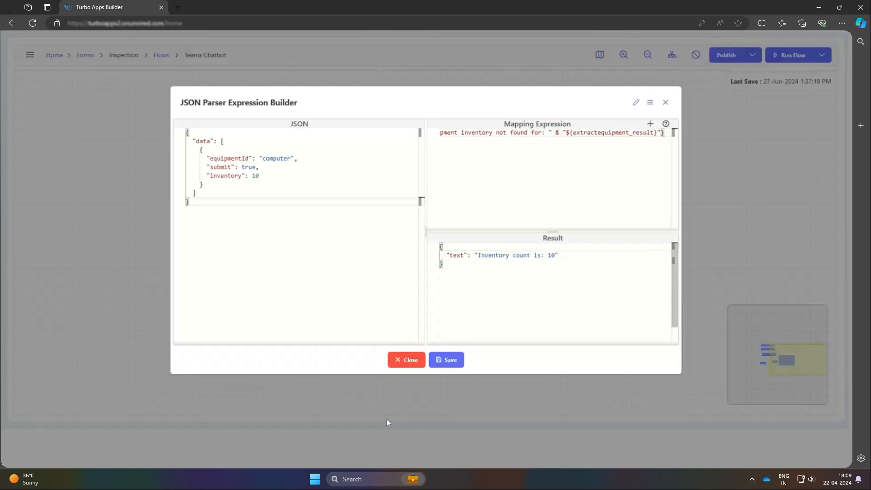
click(450, 361)
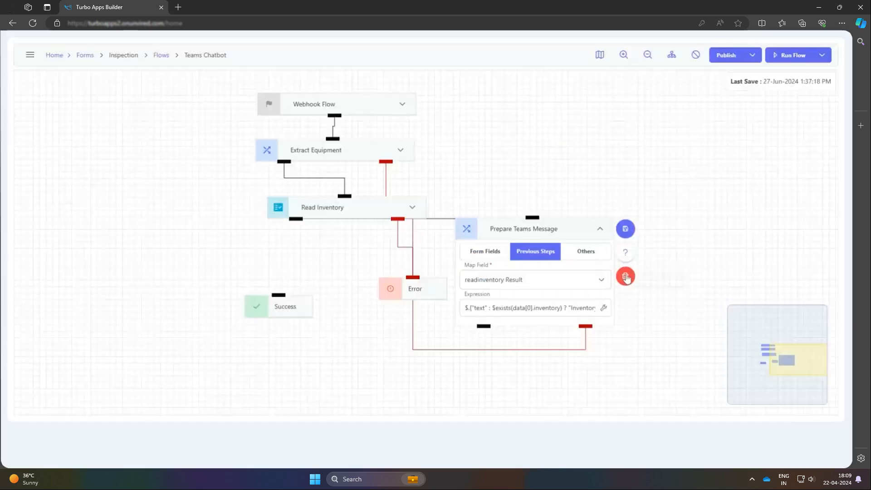
click(625, 231)
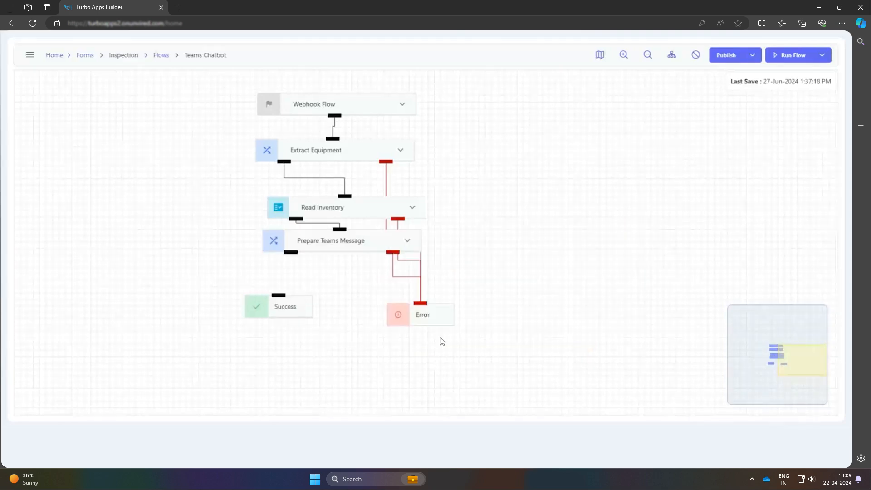
Step: Move the Success and Error nodes further down and space Prepare Teams Message beneath Read Inventory
drag(289, 313, 290, 317)
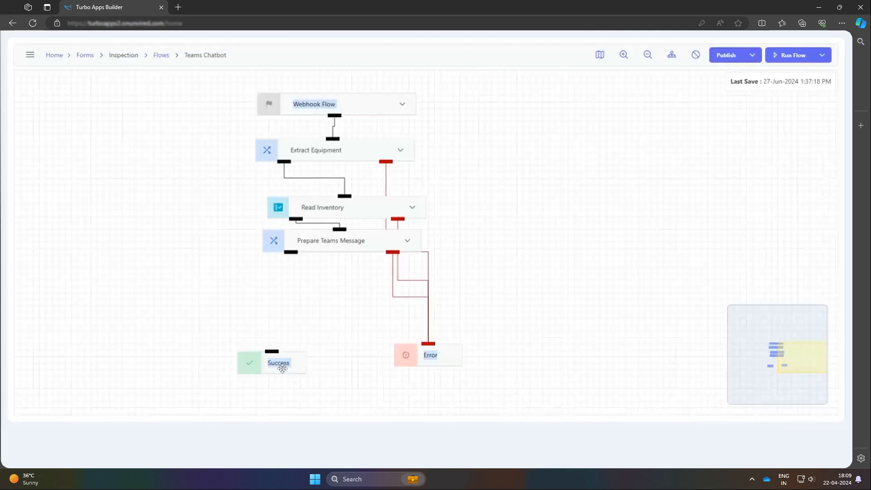
click(367, 326)
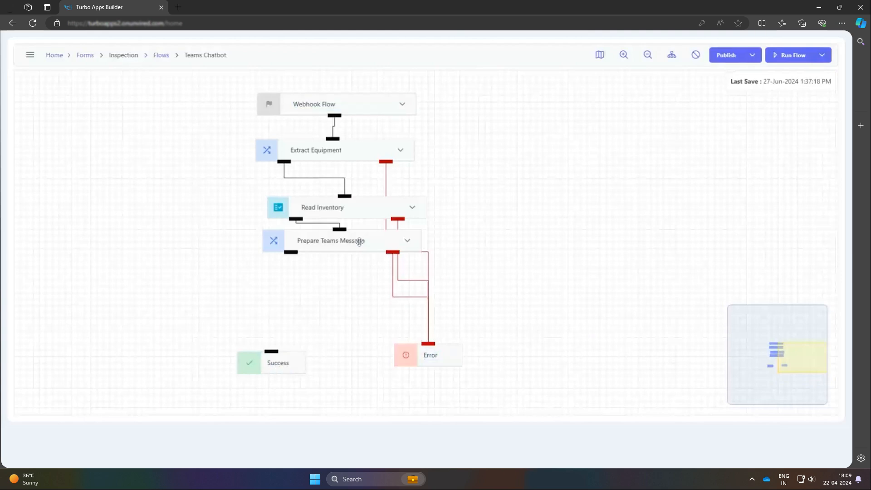
drag(359, 242, 352, 259)
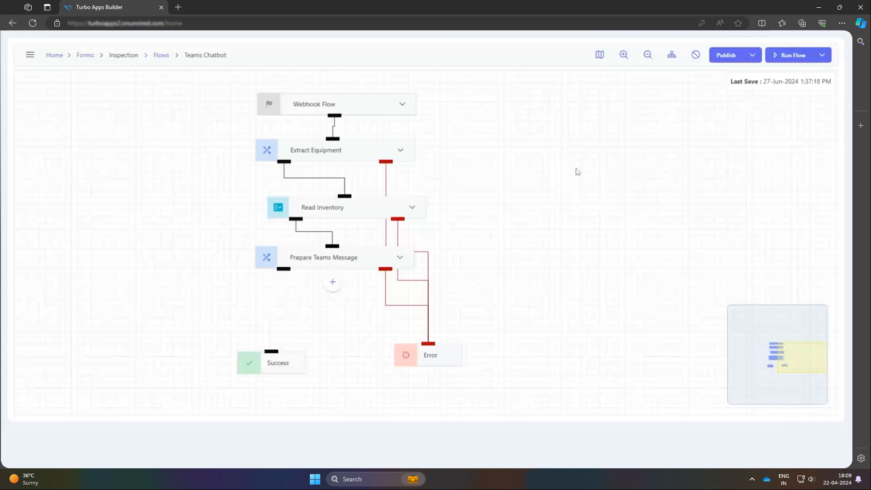
Step: Add a Response node after Prepare Teams Message and name it "Send to teams"
click(334, 284)
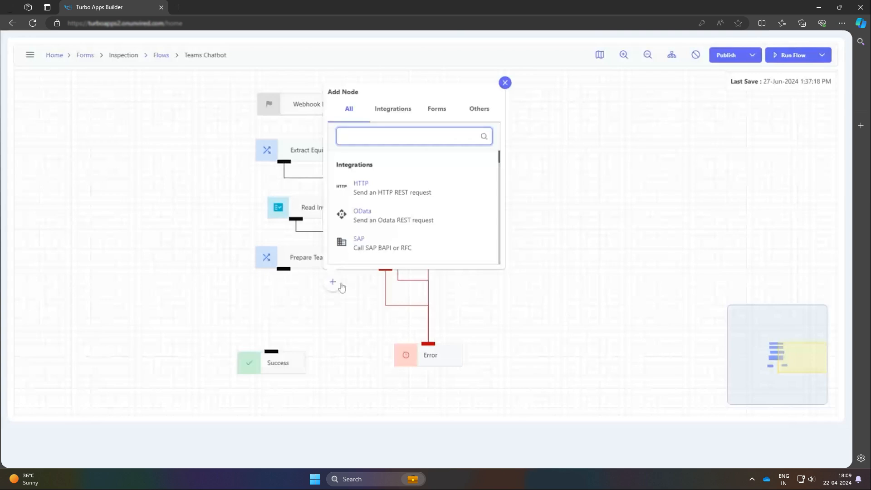
text(res)
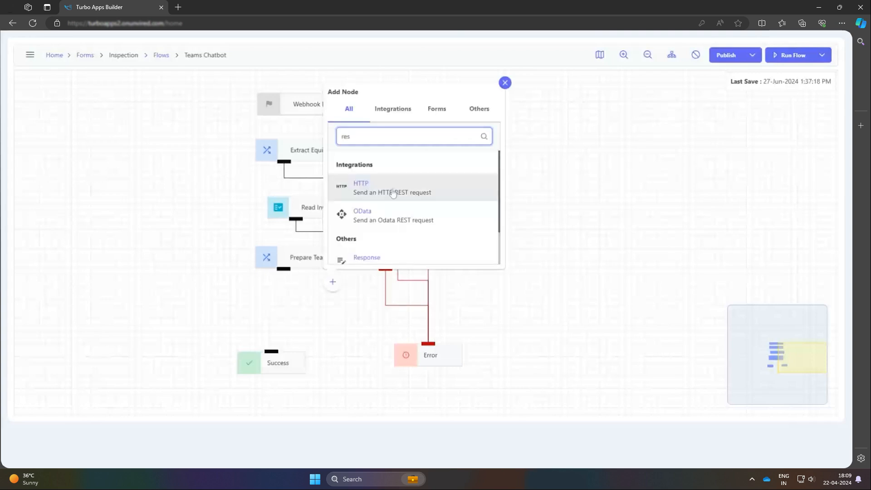
click(418, 255)
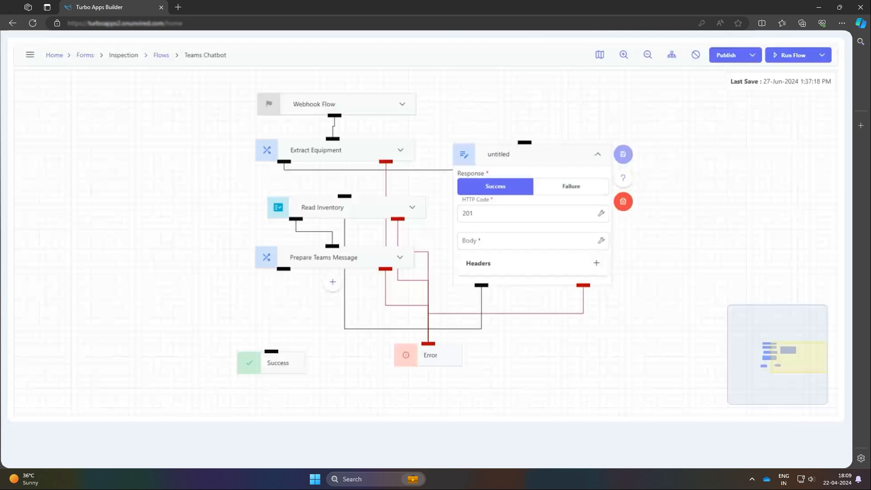
click(490, 160)
key(ctrl+a)
text(Send to teams)
click(583, 119)
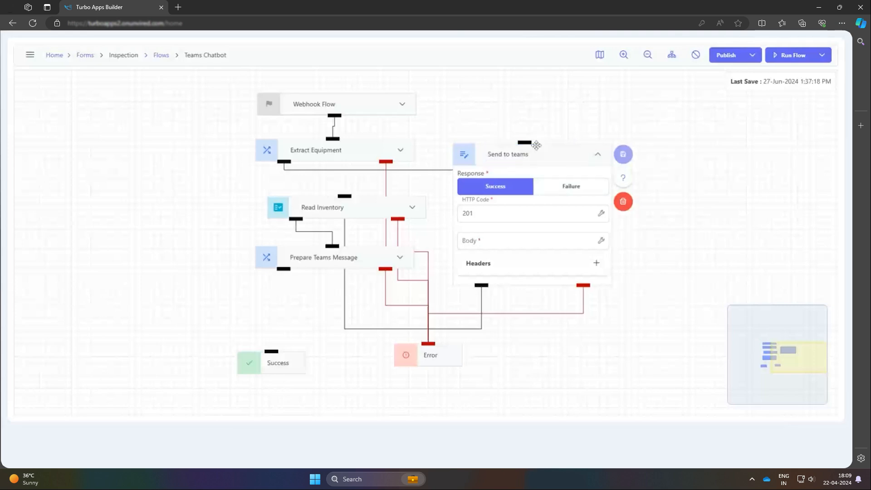
Step: Reconnect Extract Equipment to Read Inventory, and link Prepare Teams Message's success output to the Send to teams node
drag(526, 143, 345, 198)
drag(568, 155, 608, 217)
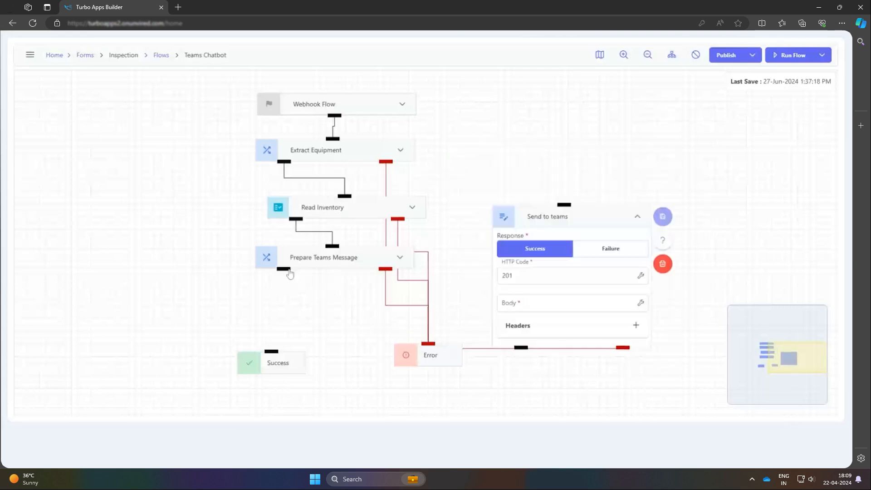
drag(290, 275, 585, 216)
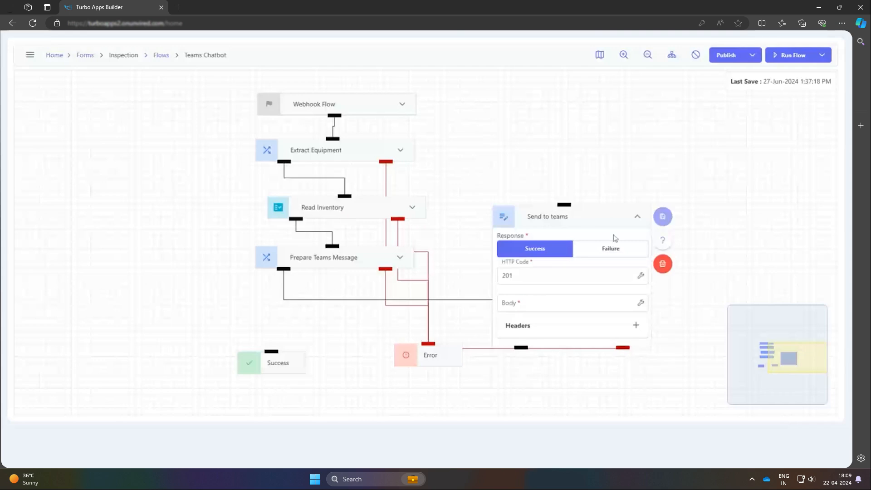
Step: Set the Send to teams HTTP code to 200 and map its body to the prepareteamsmessage Result
click(567, 275)
key(BackSpace)
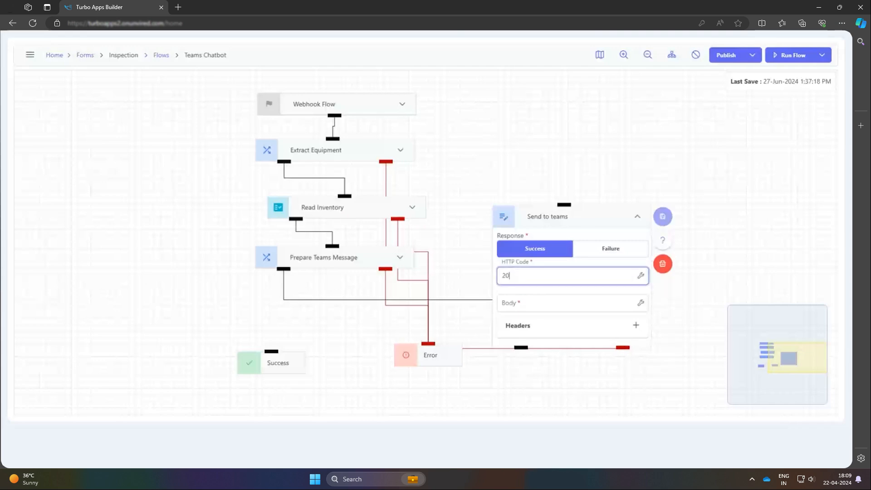
text(0)
key(Tab)
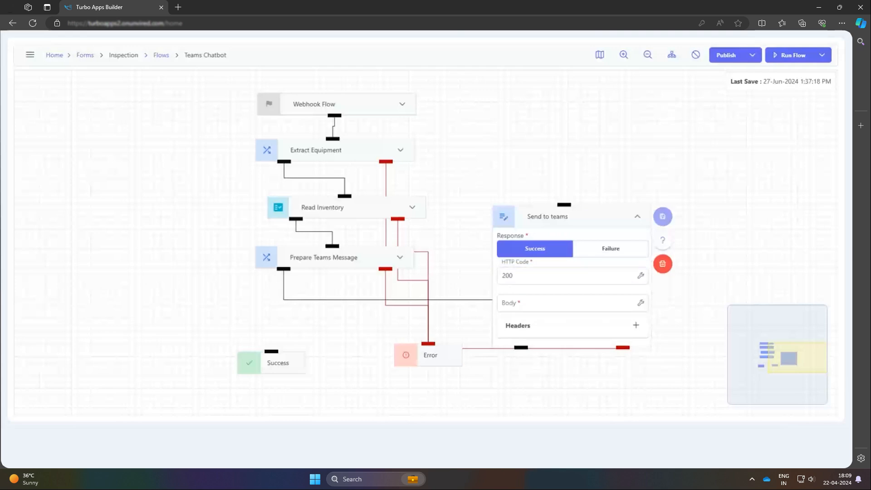
click(641, 303)
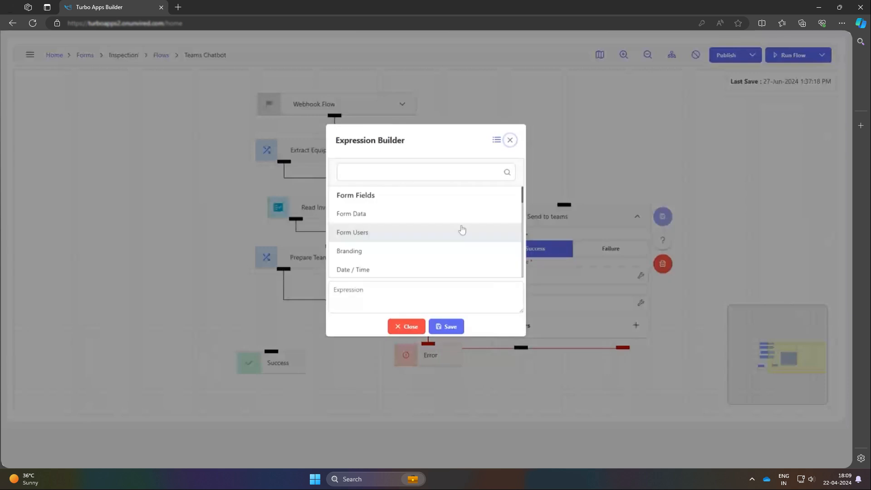
scroll(462, 230, down, 5)
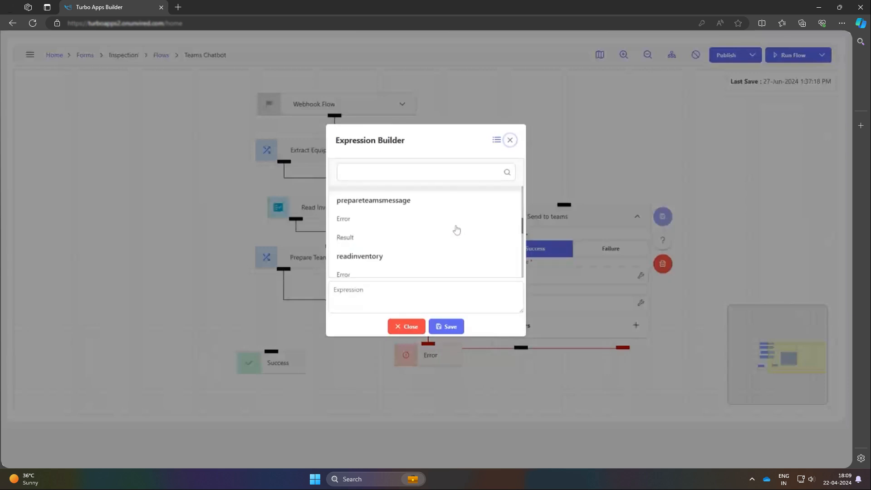
click(370, 242)
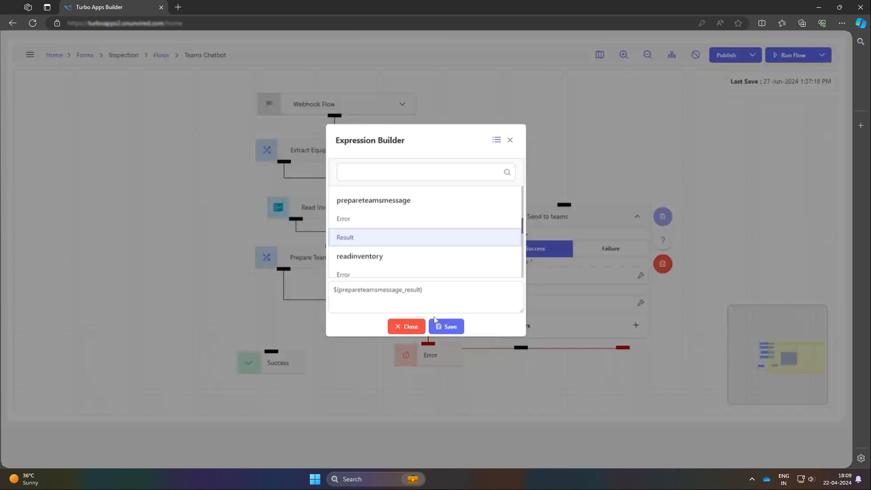
click(438, 325)
Step: Place Send to teams collapsed beneath Prepare Teams Message and connect its success output to the Success node
click(719, 294)
drag(555, 221, 271, 352)
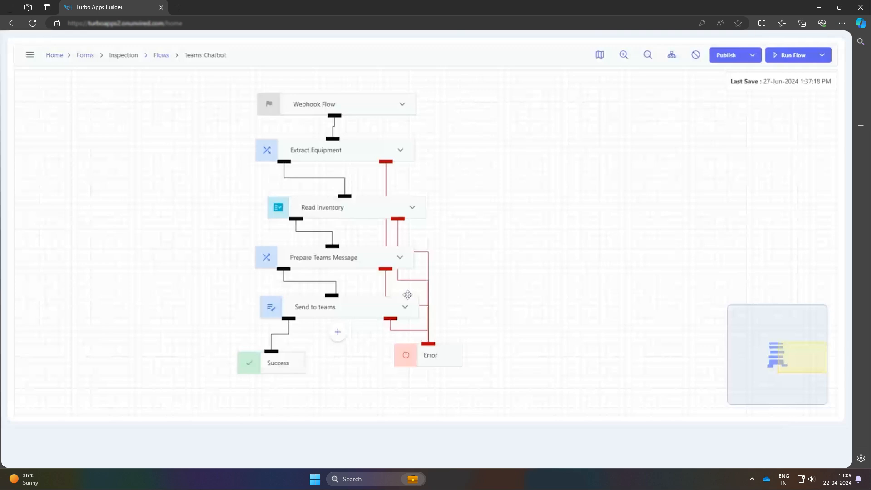
Step: Publish the Teams Chatbot flow and auto-arrange its nodes on the canvas
click(725, 57)
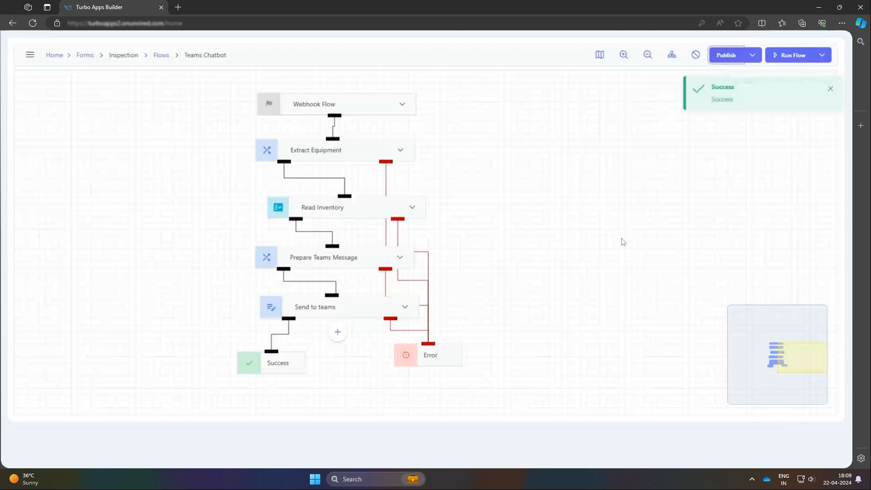
click(670, 57)
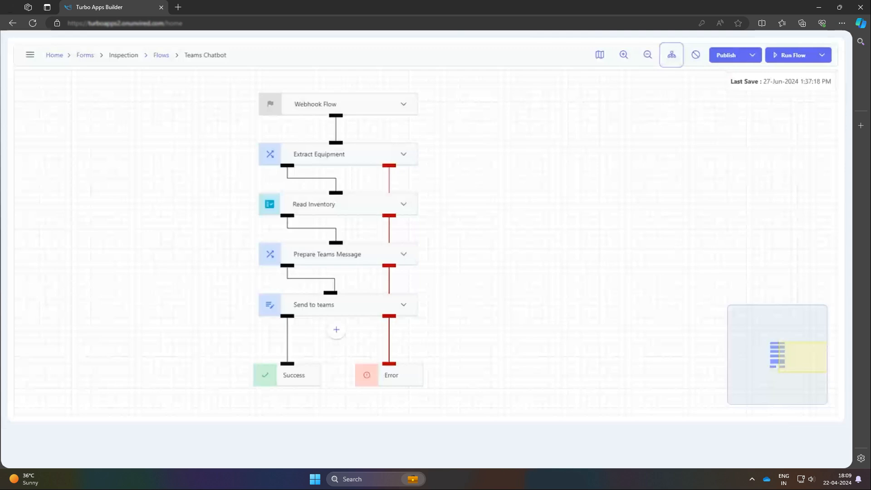
Step: Run the flow using the pasted Teams sample JSON querying "computer" as flow input, and review the execution trace of each step
click(808, 58)
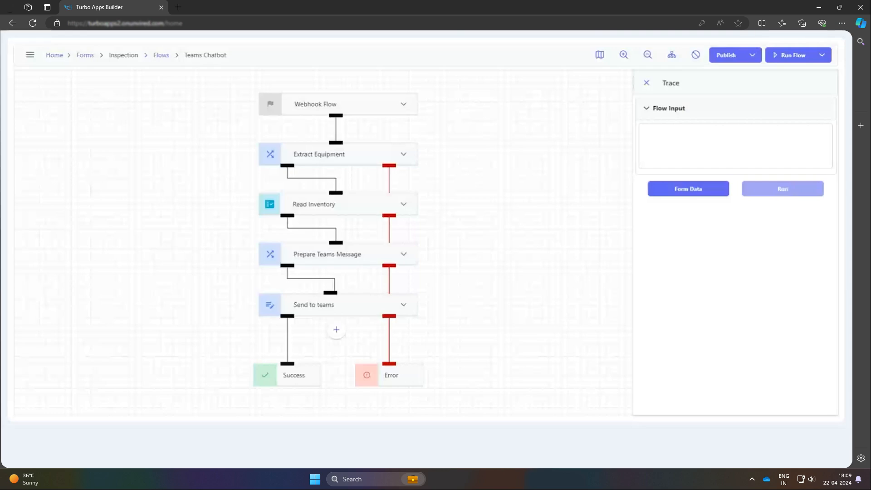
text({})
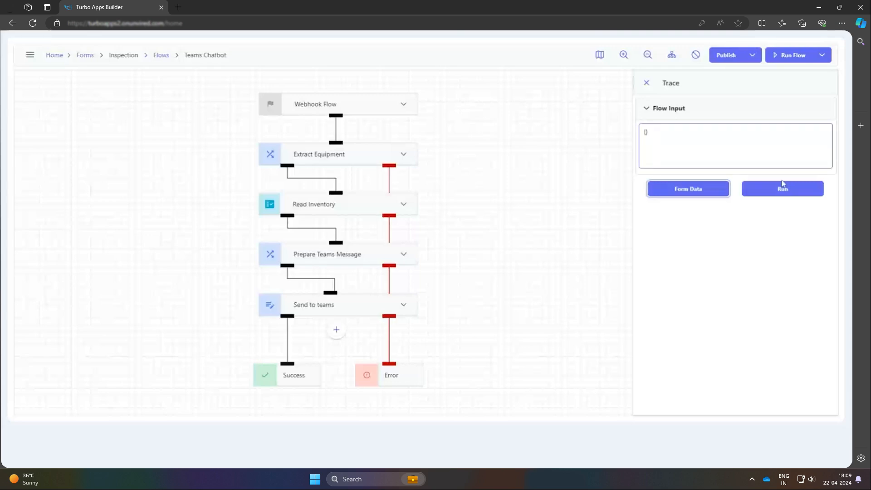
click(778, 150)
key(ctrl+a)
key(ctrl+v)
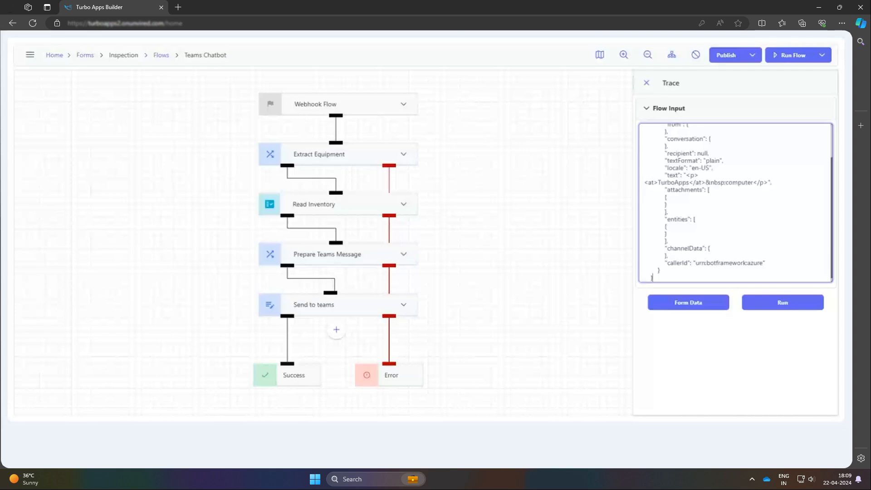
click(774, 307)
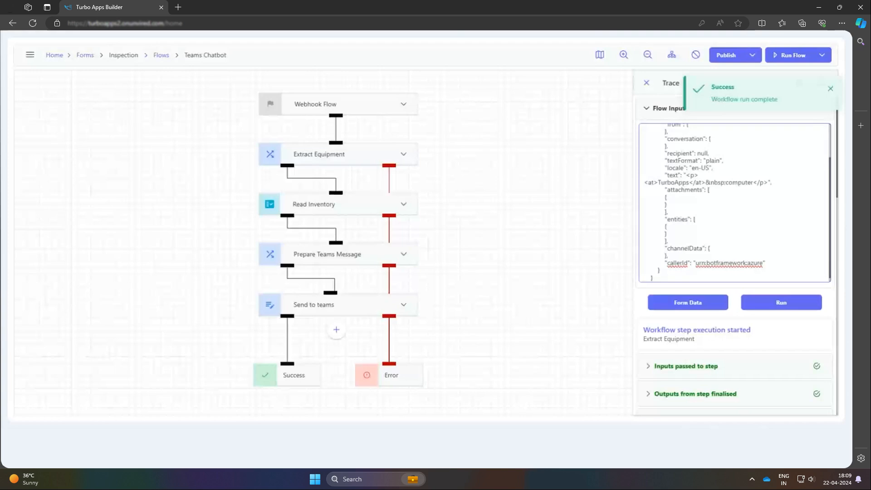
scroll(736, 203, down, 1)
scroll(788, 378, down, 5)
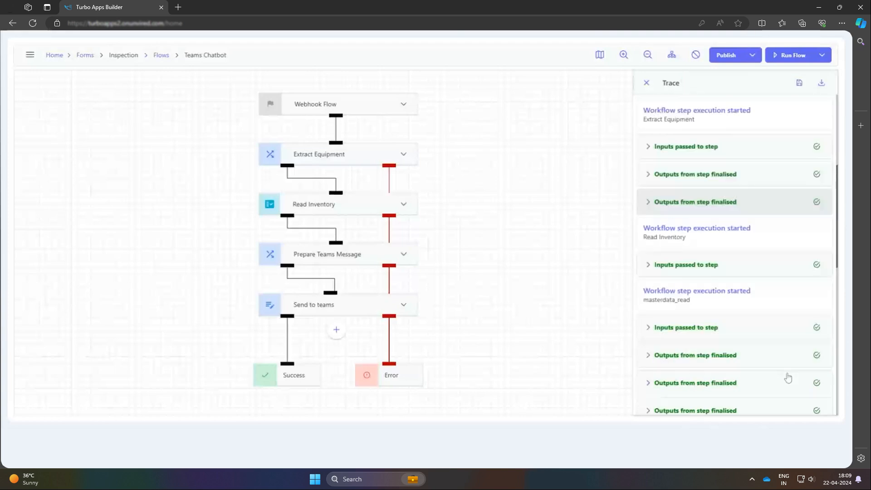
scroll(788, 378, down, 5)
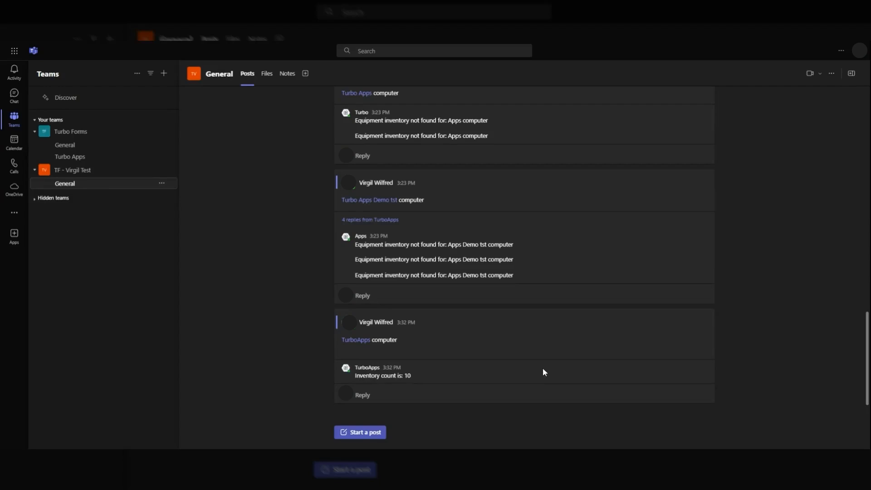
Step: Switch to Microsoft Teams and post "computer" with a TurboApps mention as a new message in the General channel
click(368, 432)
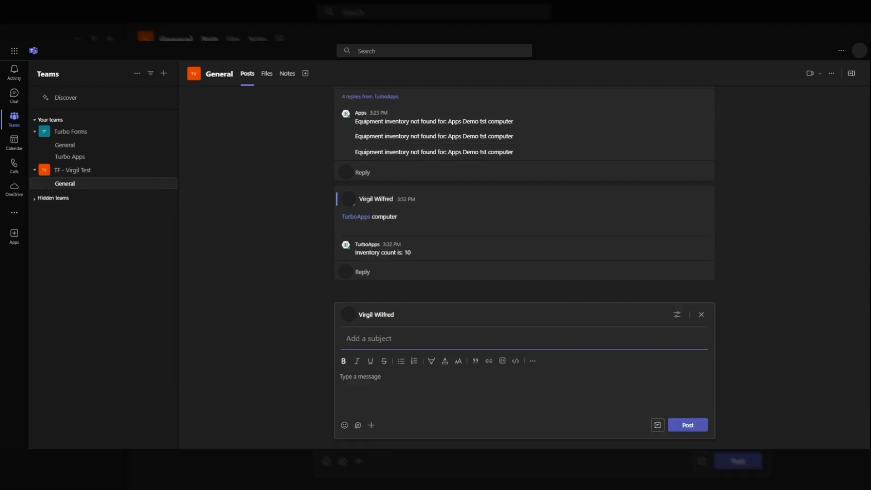
click(361, 376)
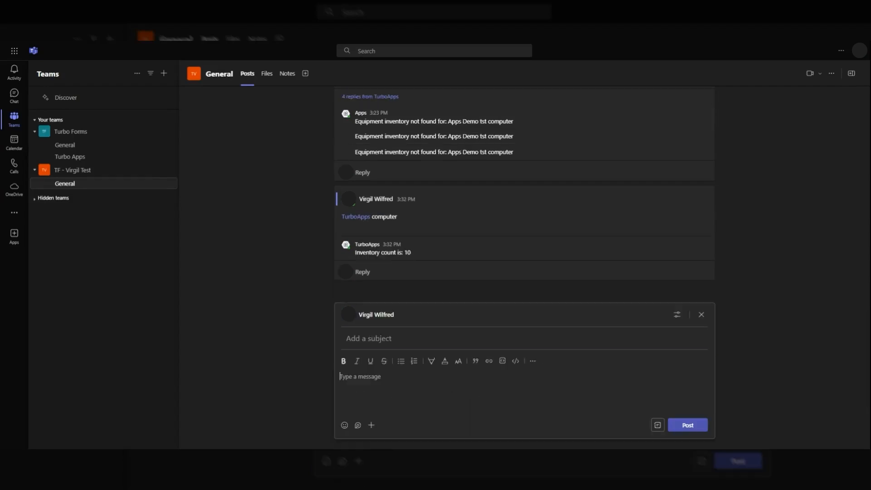
text(@turbo)
key(Return)
text(computer)
click(689, 426)
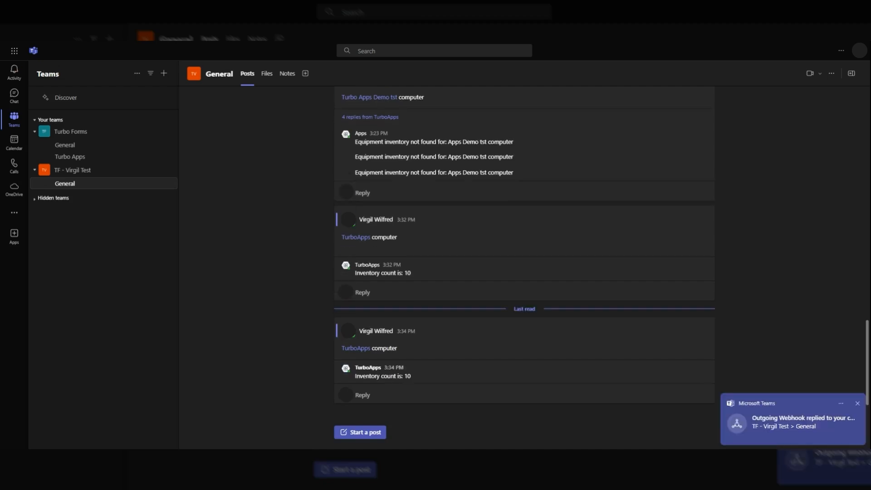
Step: Post another General channel message mentioning TurboApps with the equipment query "watercooler"
click(360, 433)
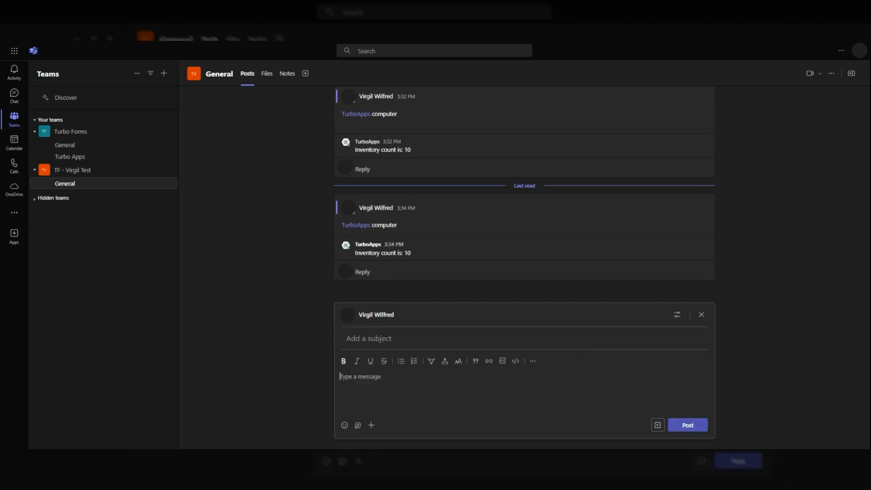
text(@turbo)
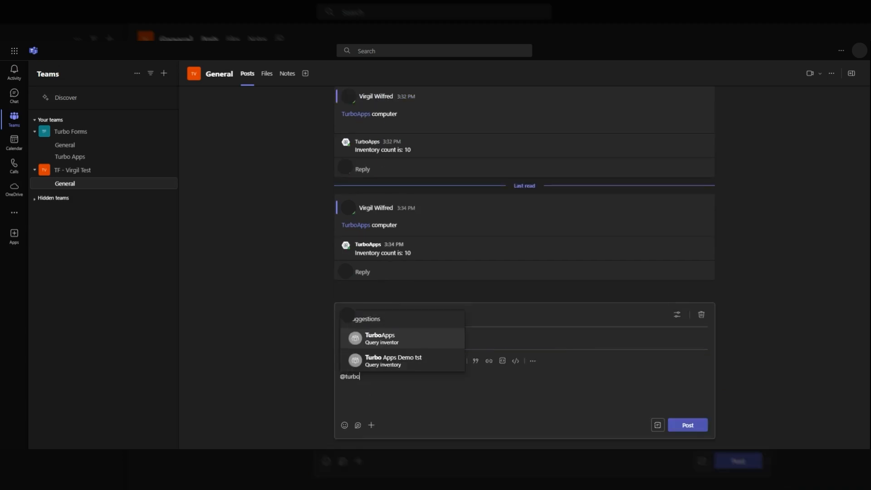
key(Return)
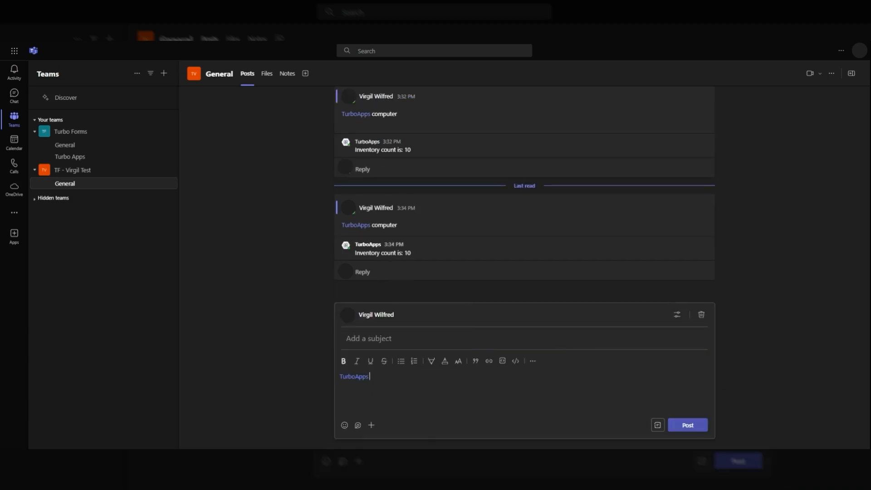
text(watercooler)
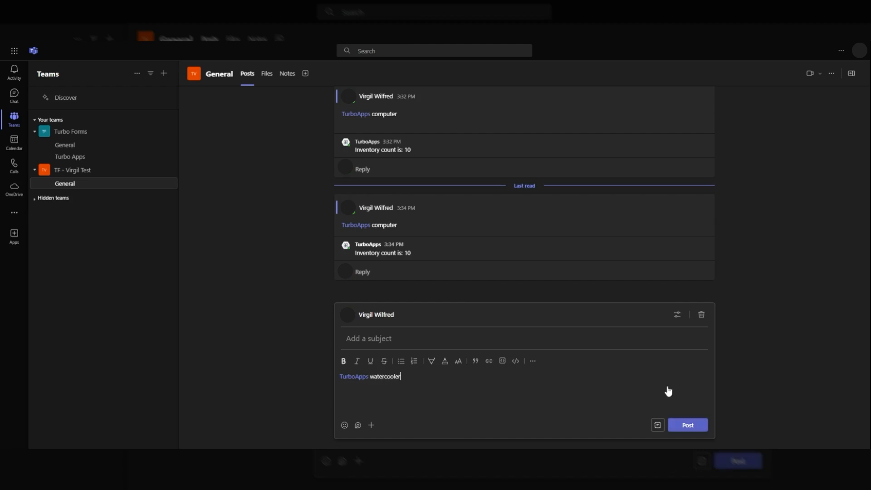
key(Return)
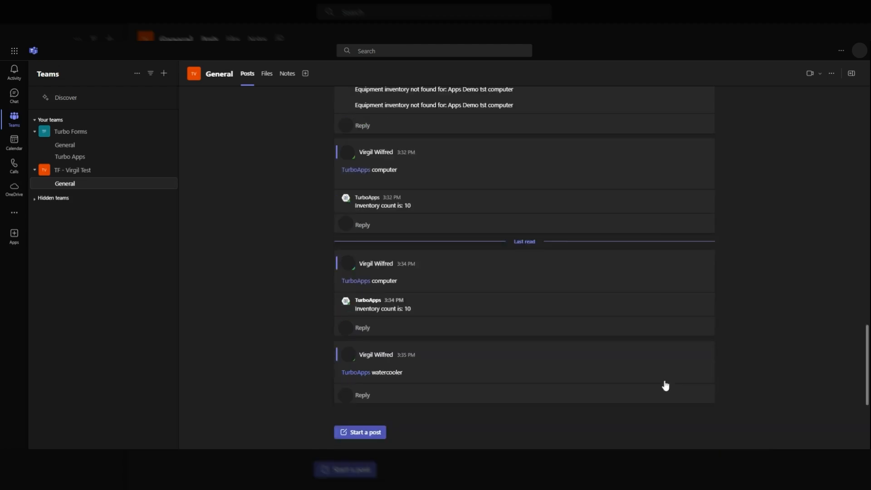